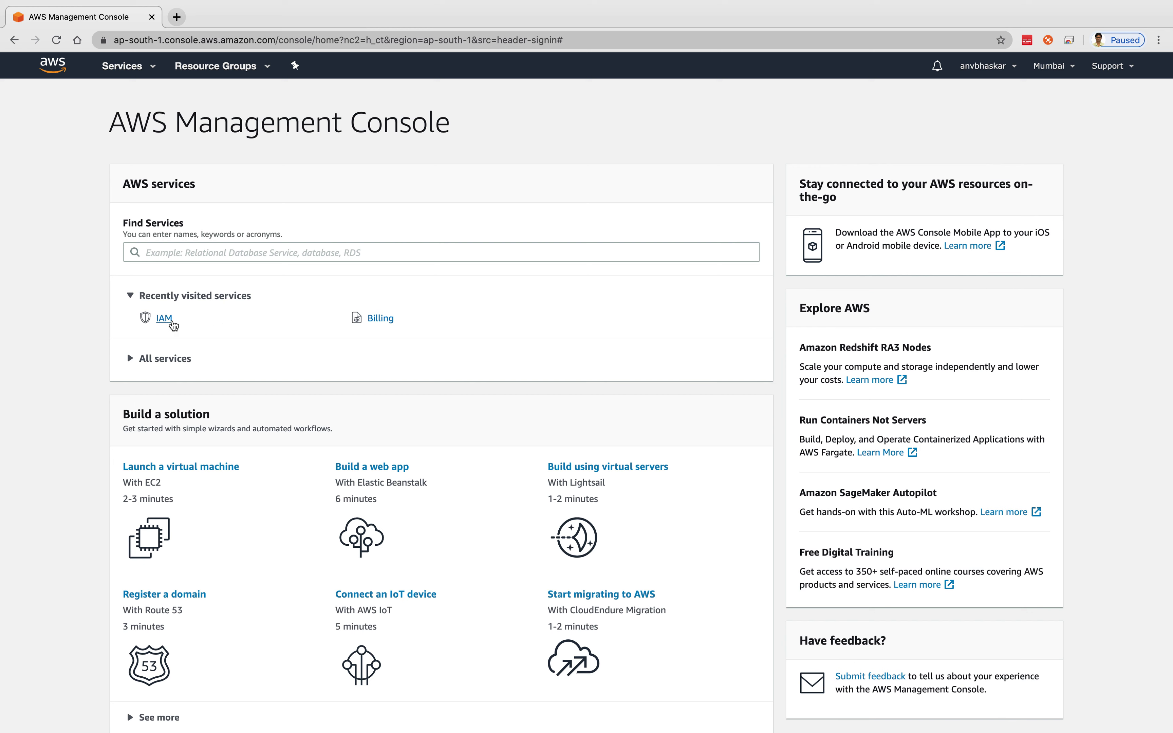
# - Open the IAM service, go to user management from the "Create individual IAM users" recommendation and start adding a user
pyautogui.click(160, 320)
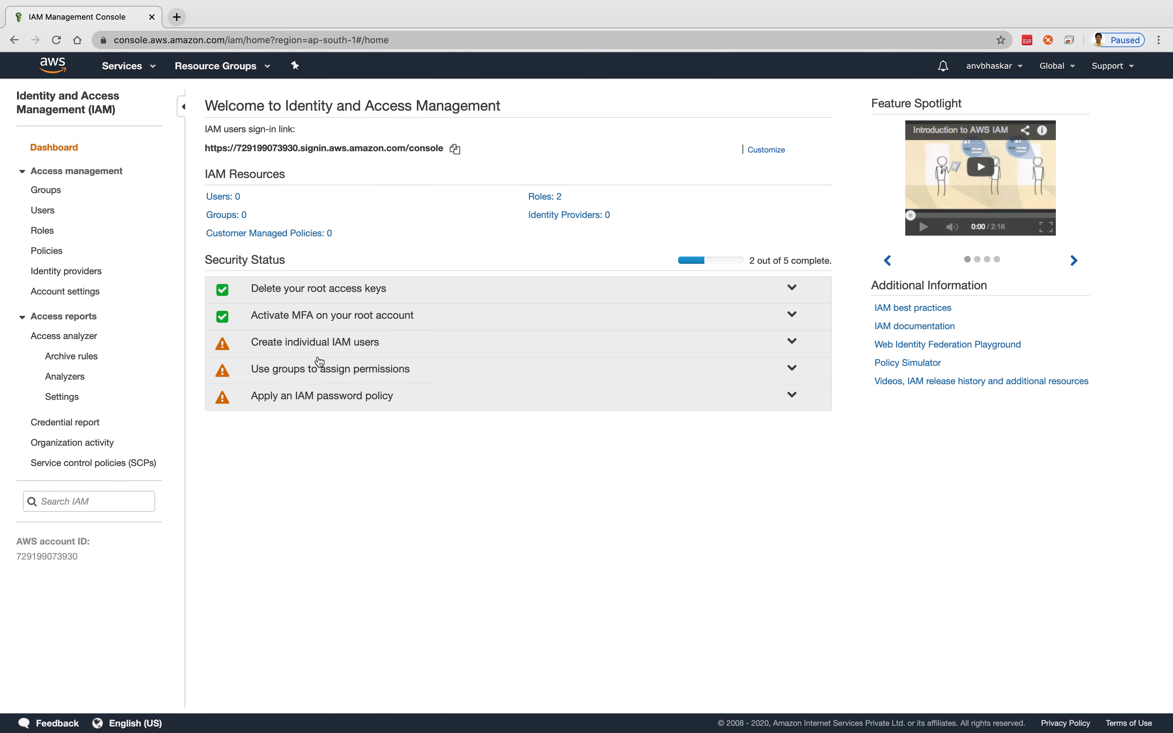
pyautogui.click(279, 319)
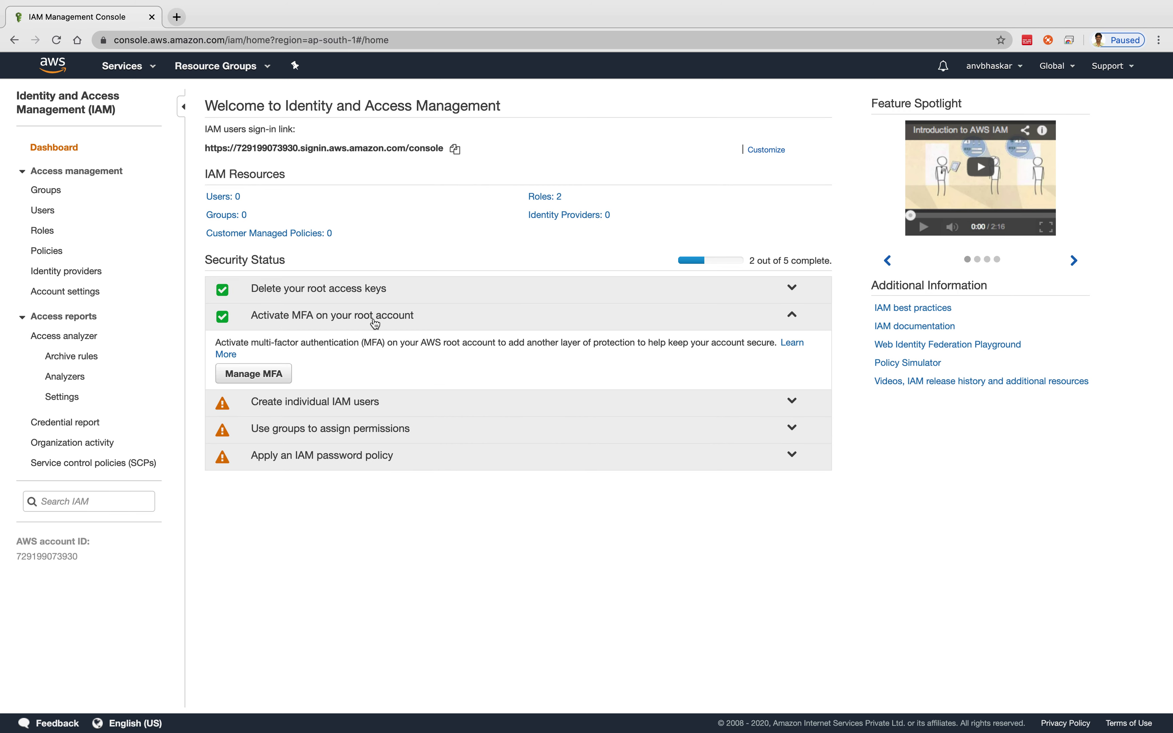
pyautogui.click(336, 327)
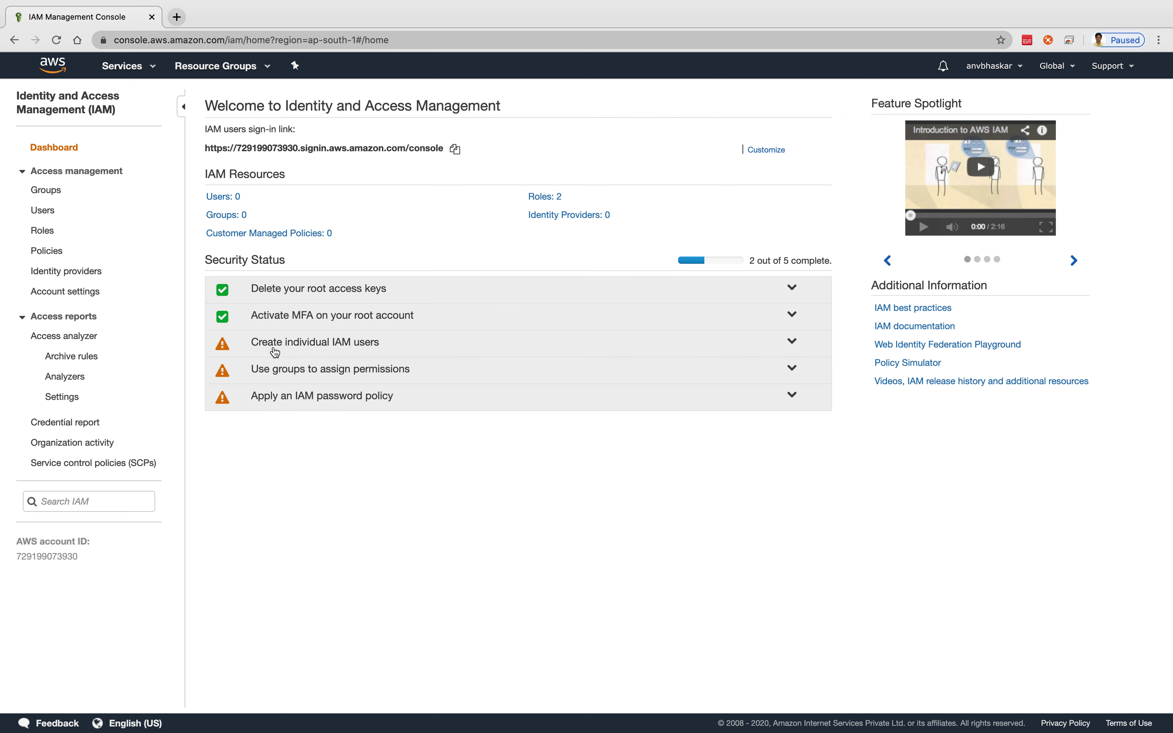
pyautogui.click(333, 353)
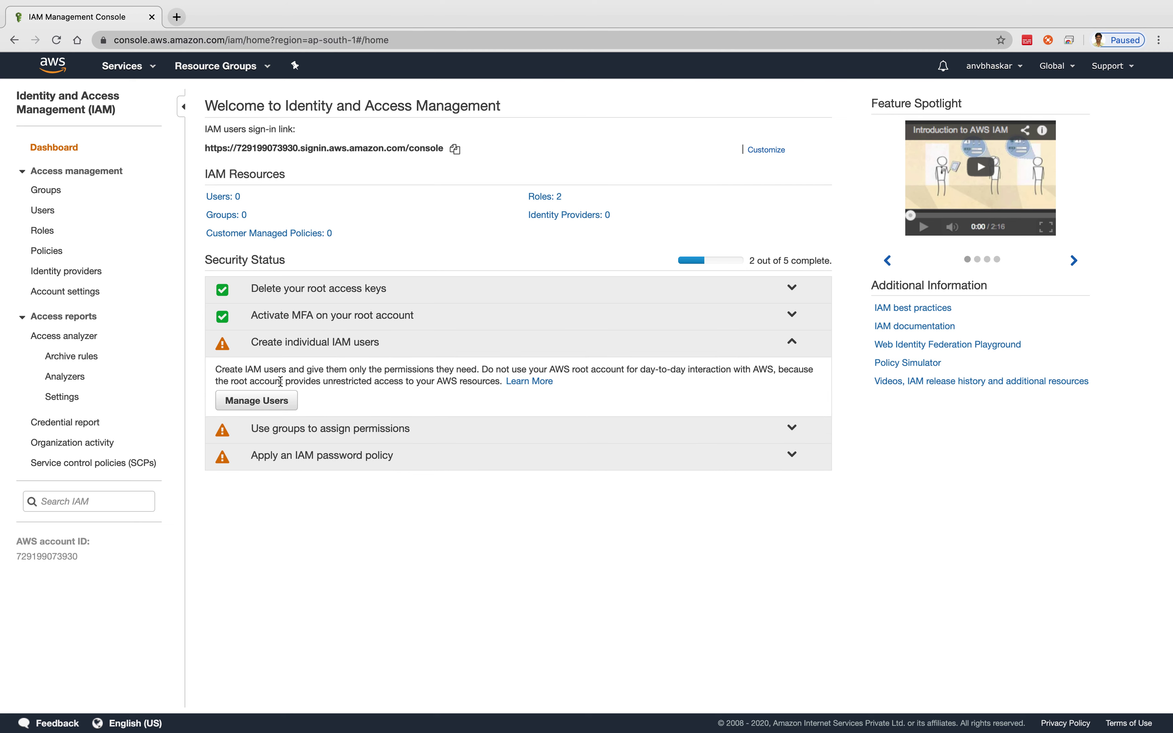
pyautogui.click(256, 401)
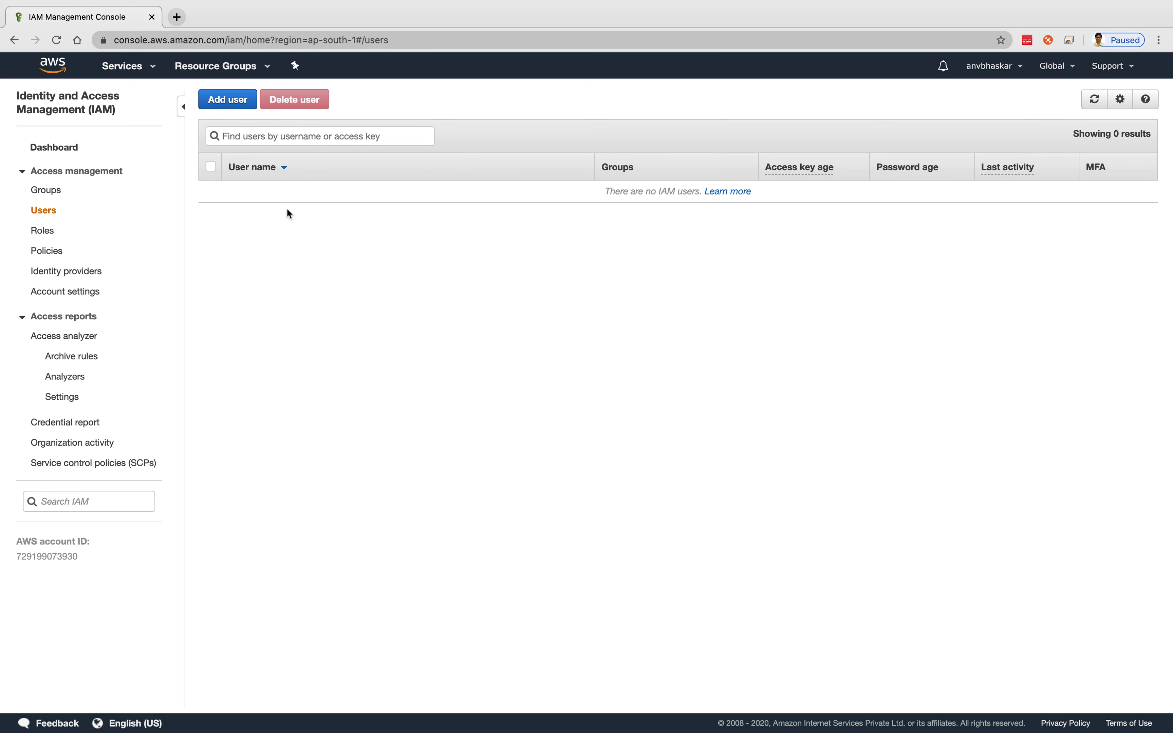
pyautogui.click(232, 99)
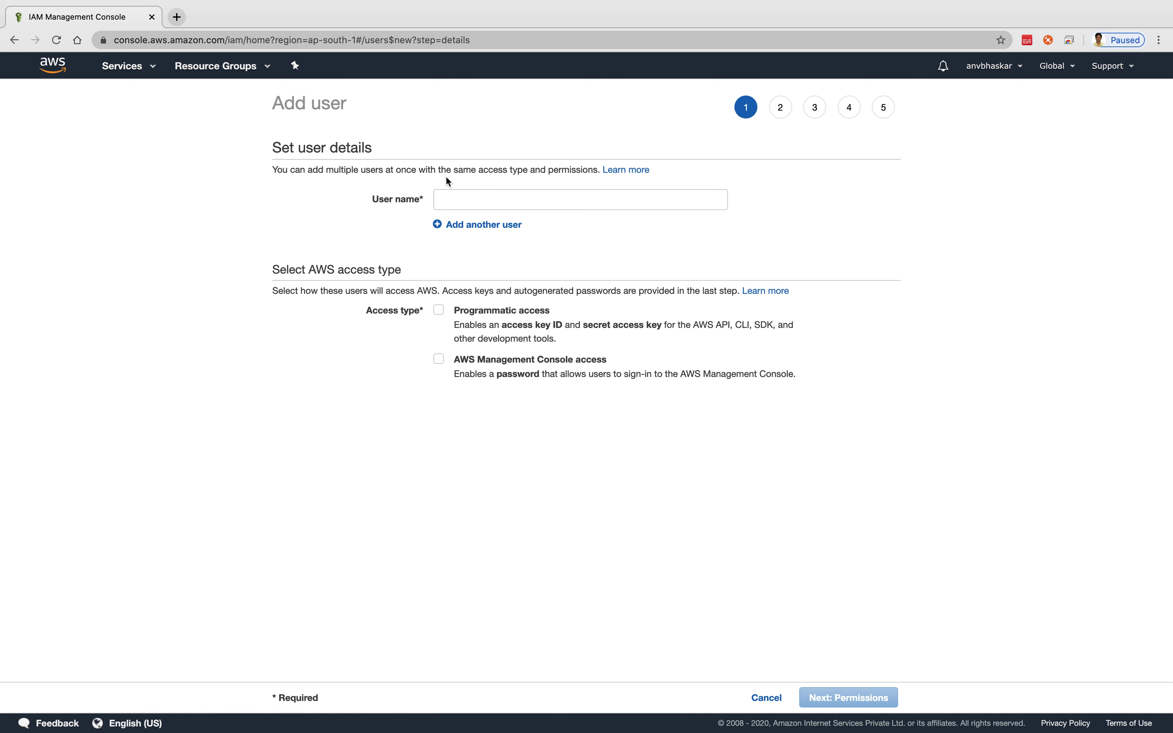
# - Enter javaexpress as the new user's name
pyautogui.click(474, 210)
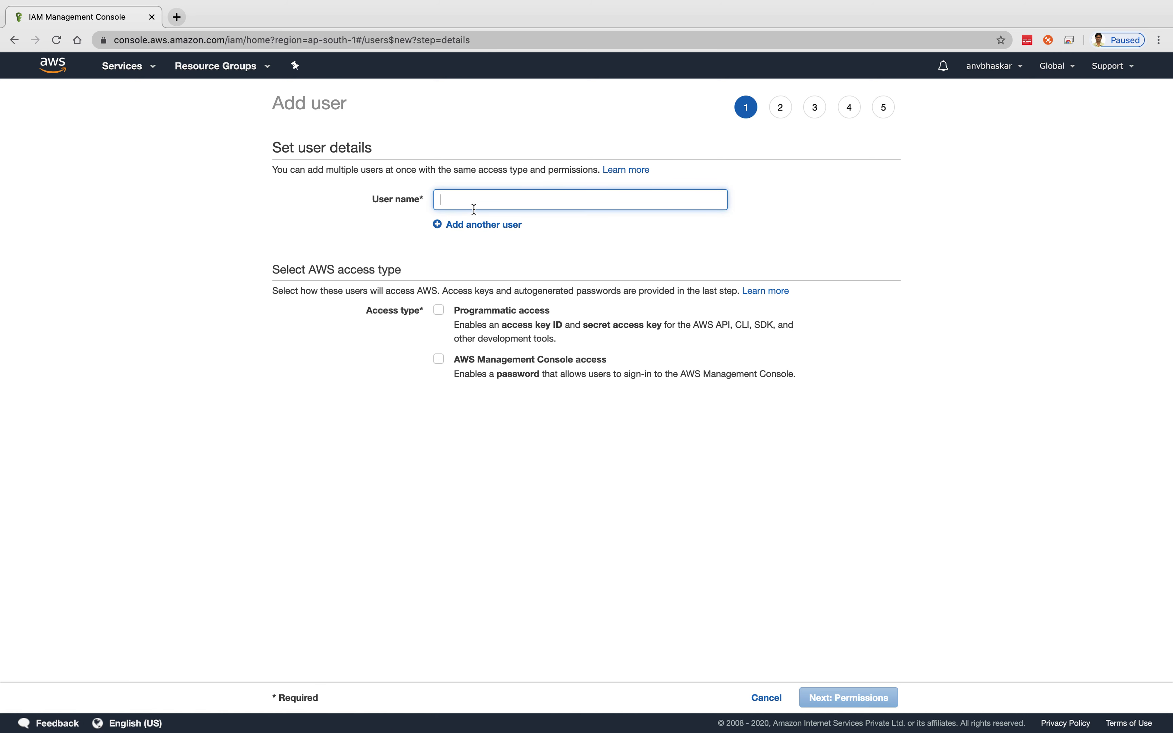
pyautogui.write('javaexp')
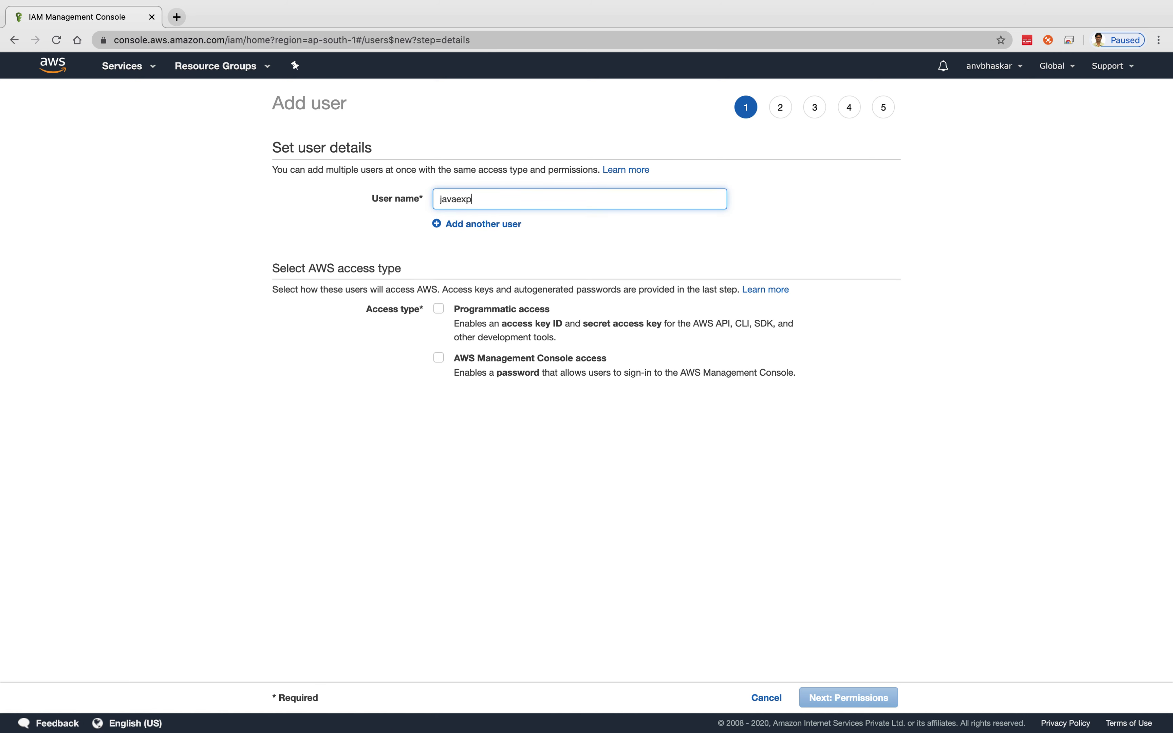
pyautogui.write('ress')
pyautogui.click(422, 373)
pyautogui.scroll(-1, 422, 373)
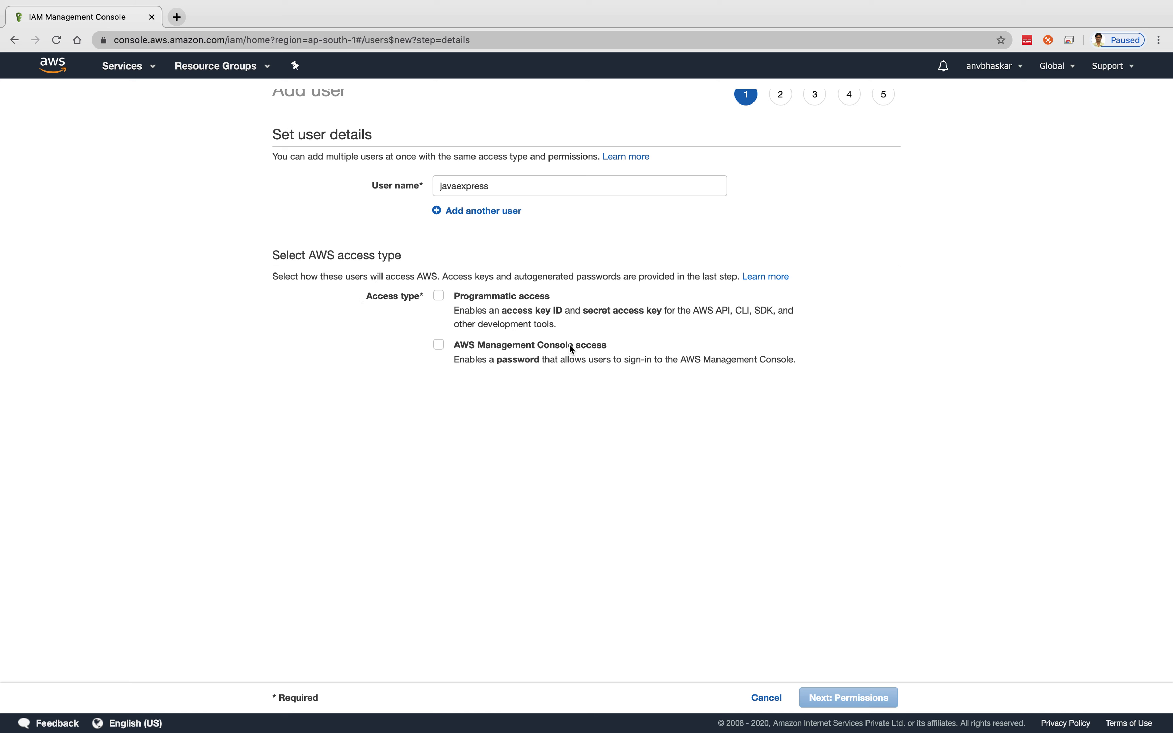
# - Set the user's access type to AWS Management Console access only, without programmatic access
pyautogui.click(439, 296)
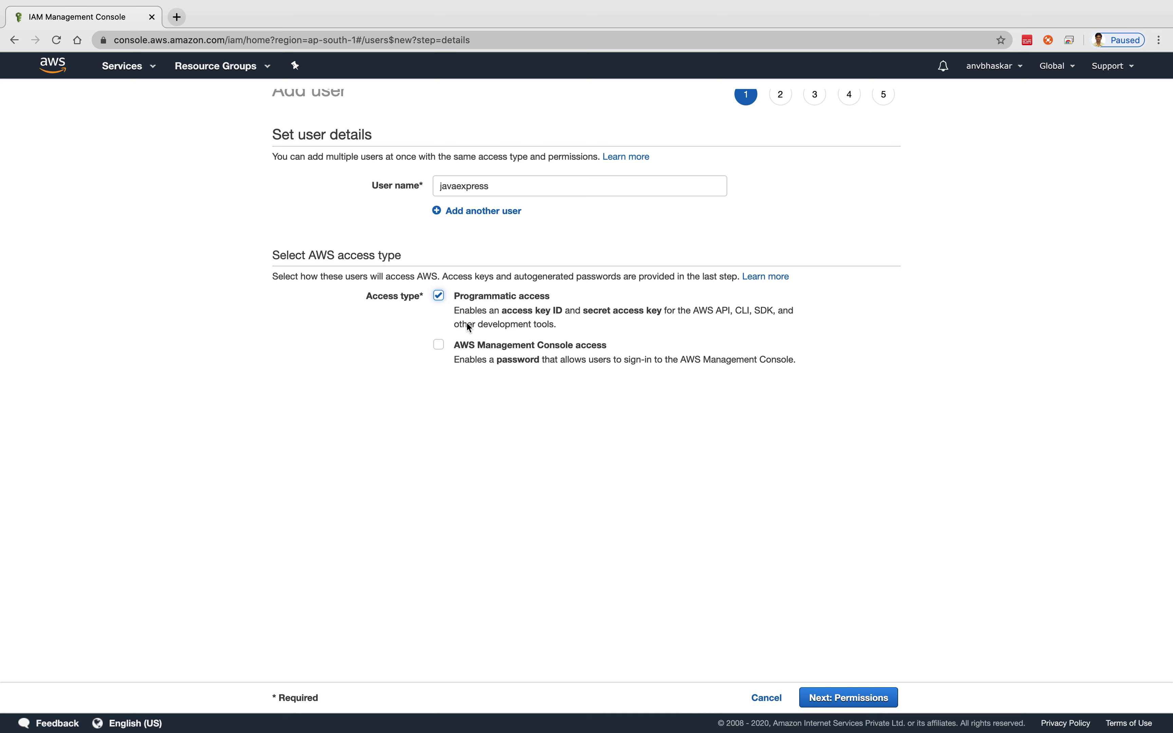
pyautogui.click(440, 345)
pyautogui.click(439, 297)
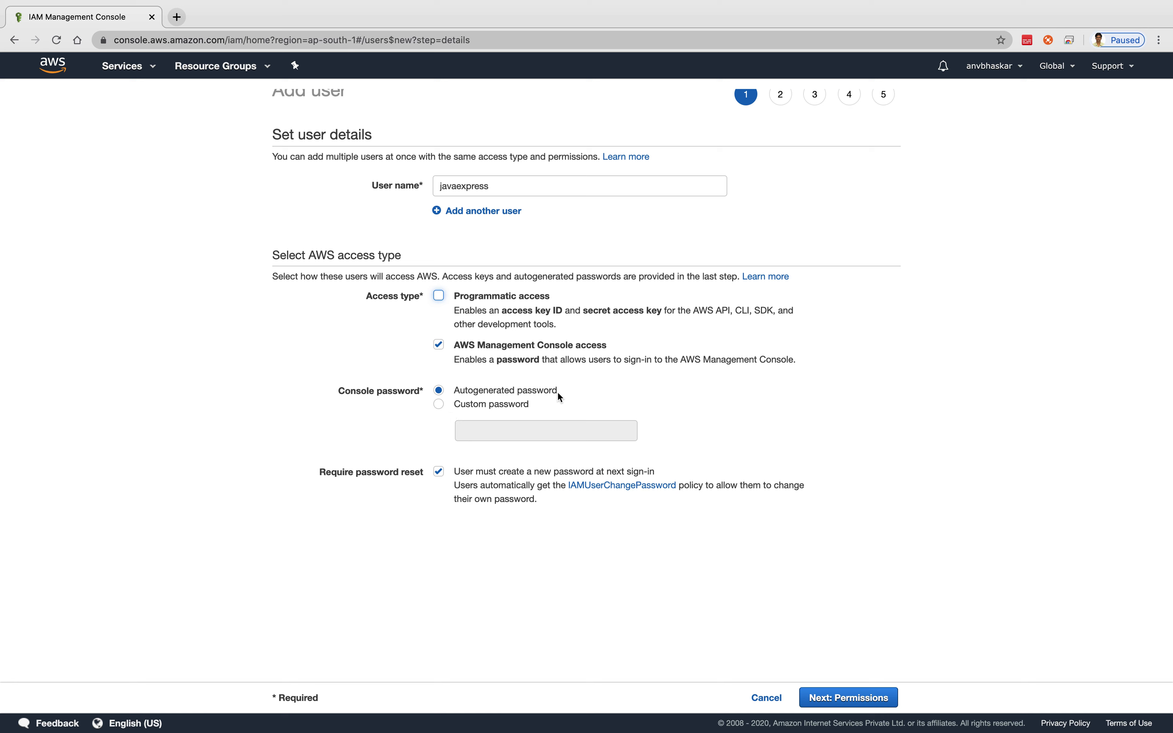
# - Set a custom console password for the user, continue to the permissions stage and decline saving the password in the browser
pyautogui.click(438, 405)
pyautogui.click(484, 435)
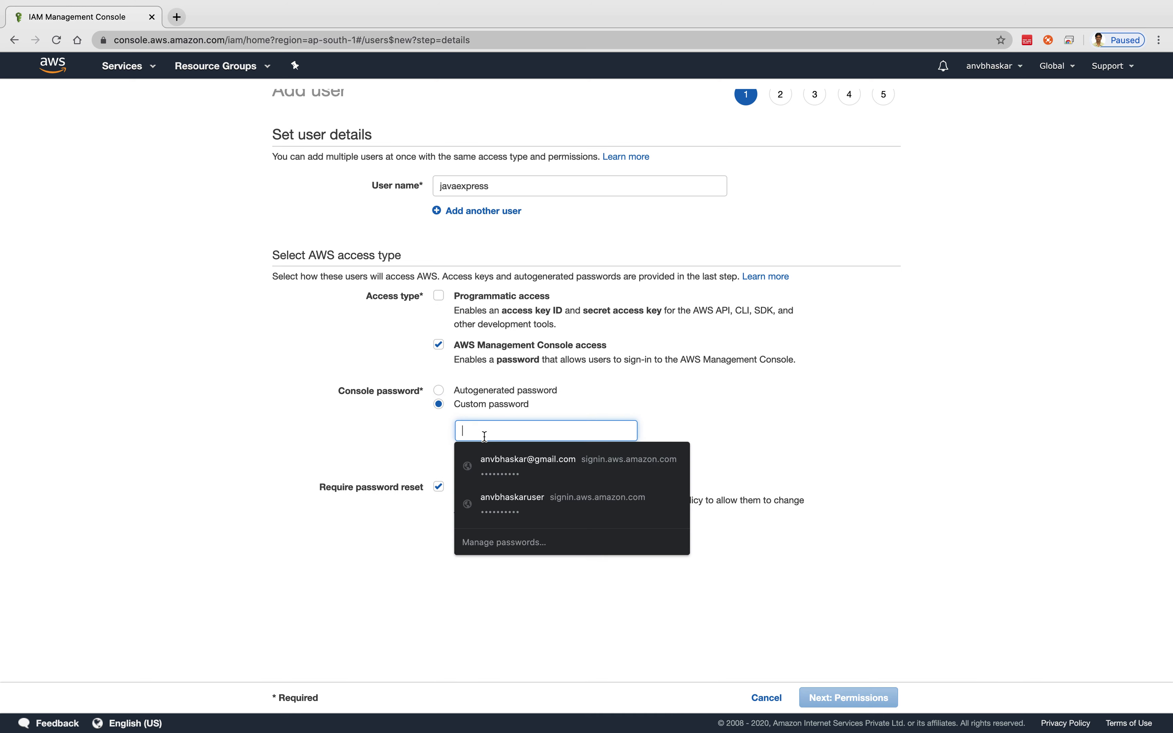
pyautogui.write('•••••••')
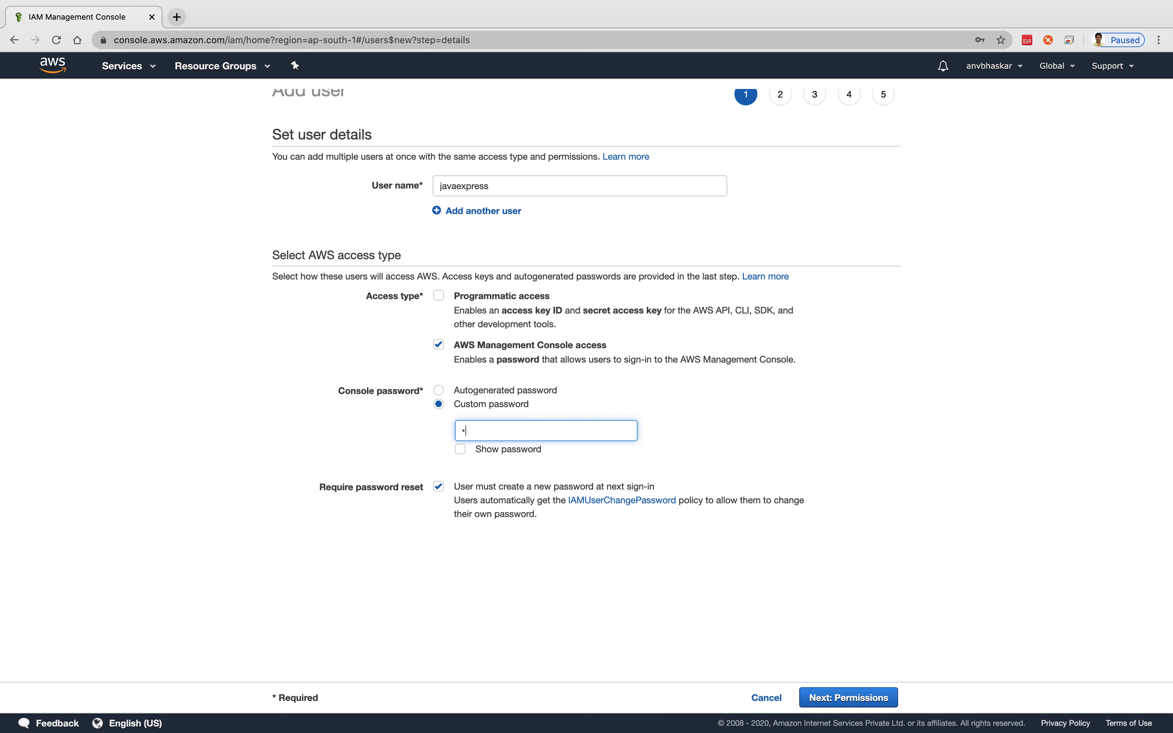
pyautogui.write('••')
pyautogui.click(863, 702)
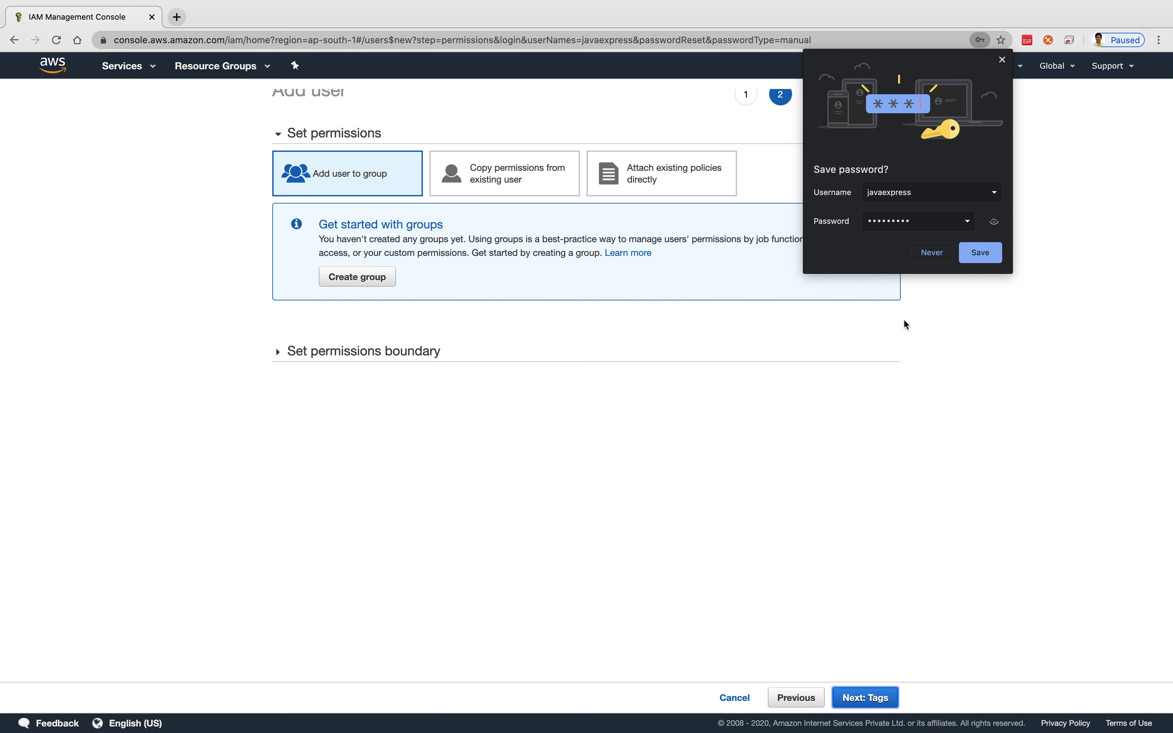
pyautogui.click(931, 256)
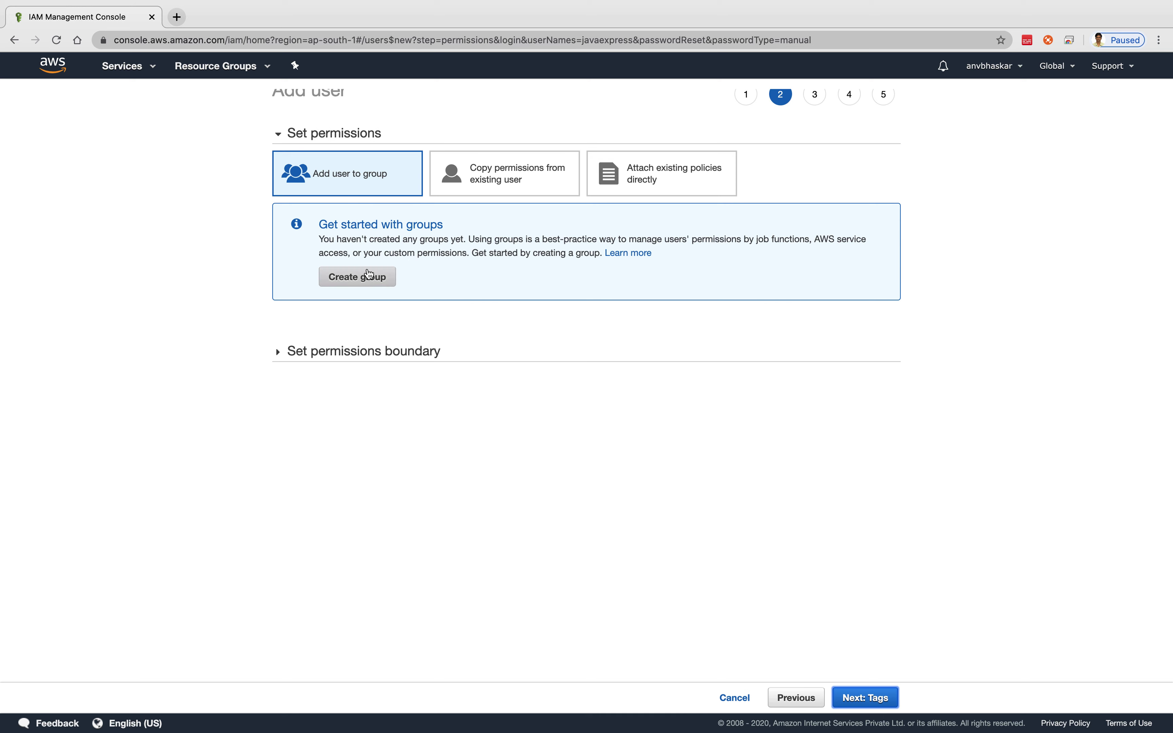
# - Attach the existing AdministratorAccess policy directly to the user and expand the permissions boundary options
pyautogui.click(485, 171)
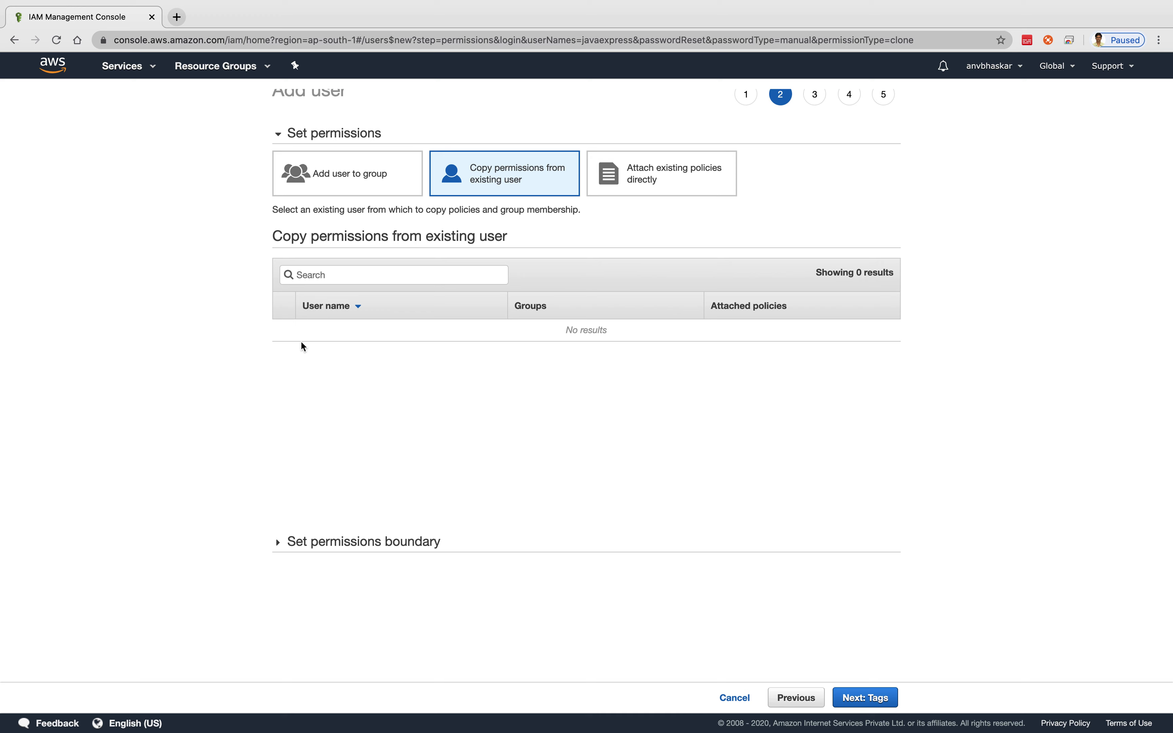
pyautogui.click(651, 182)
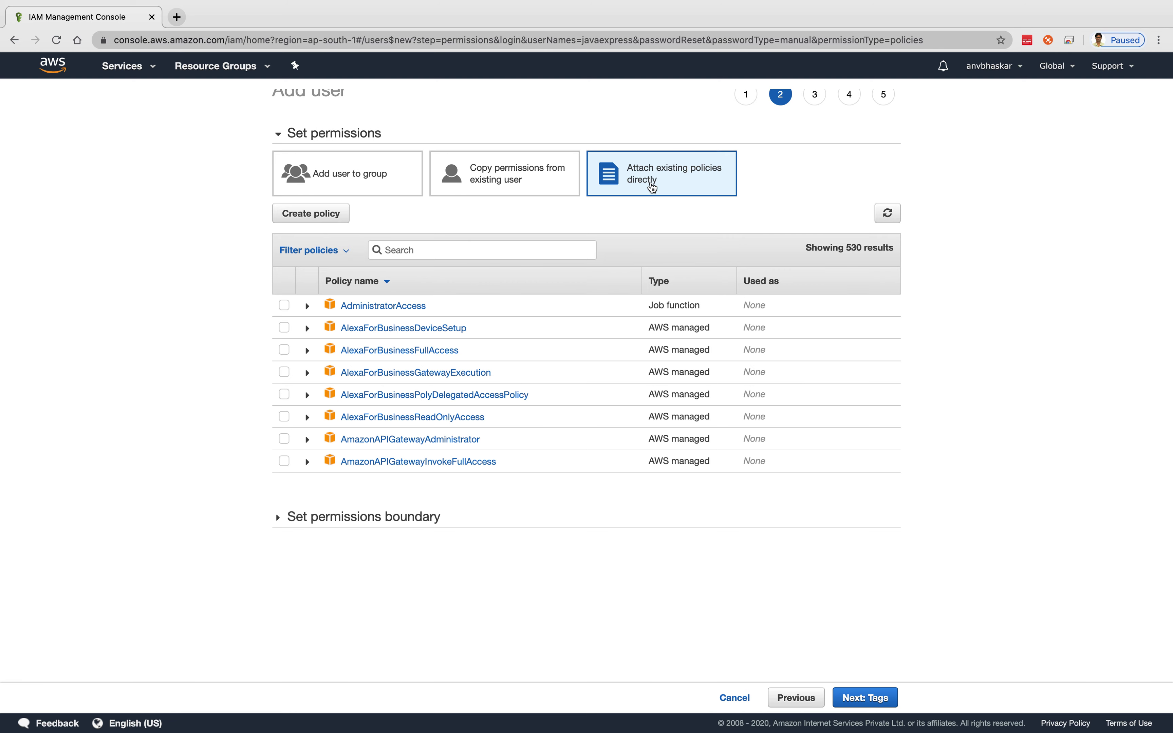
pyautogui.click(285, 305)
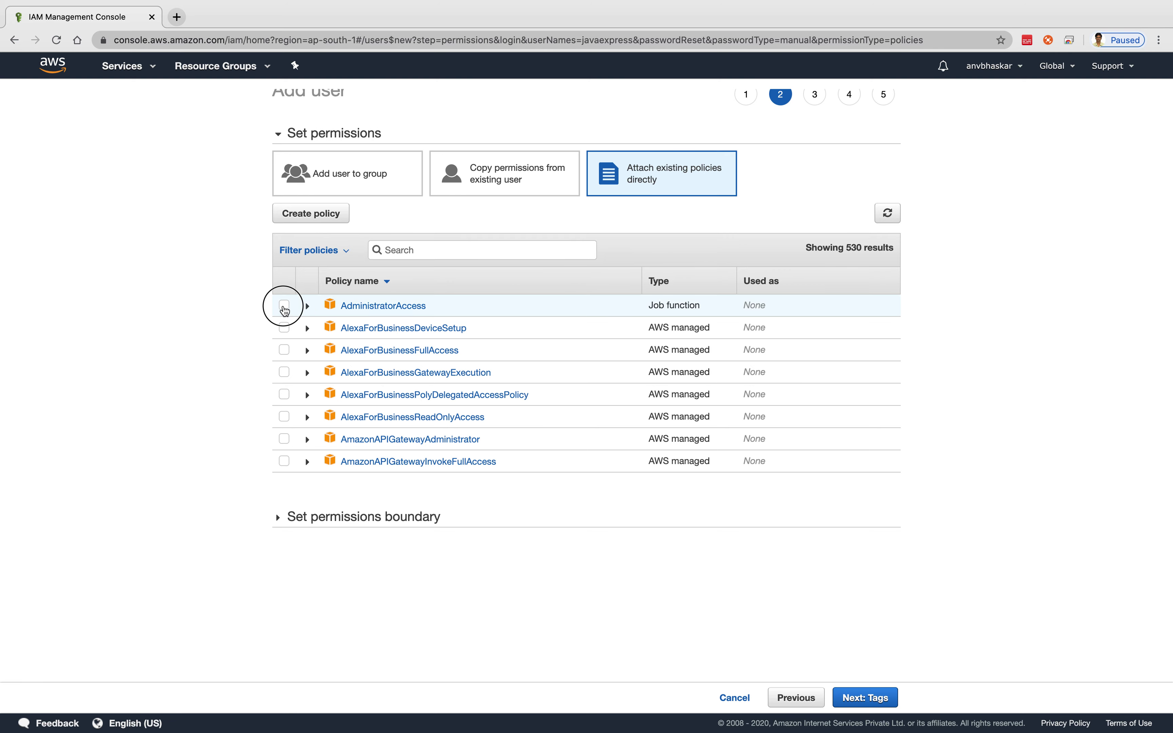
pyautogui.click(339, 177)
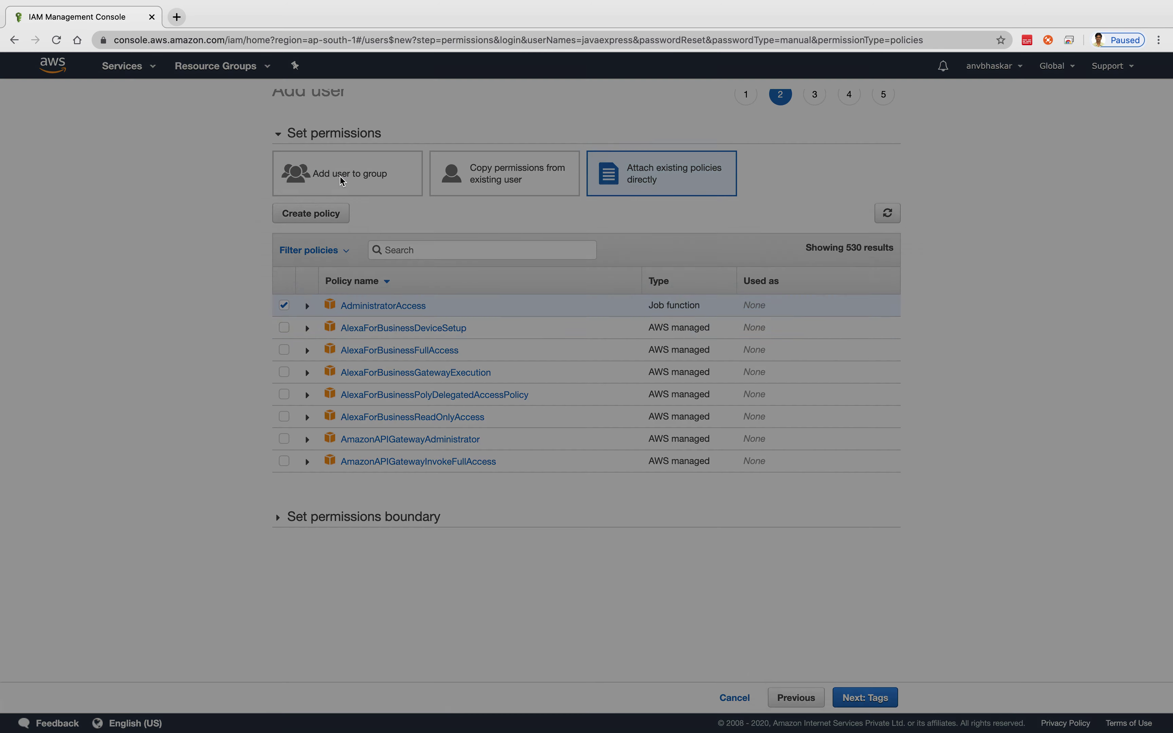
pyautogui.click(666, 221)
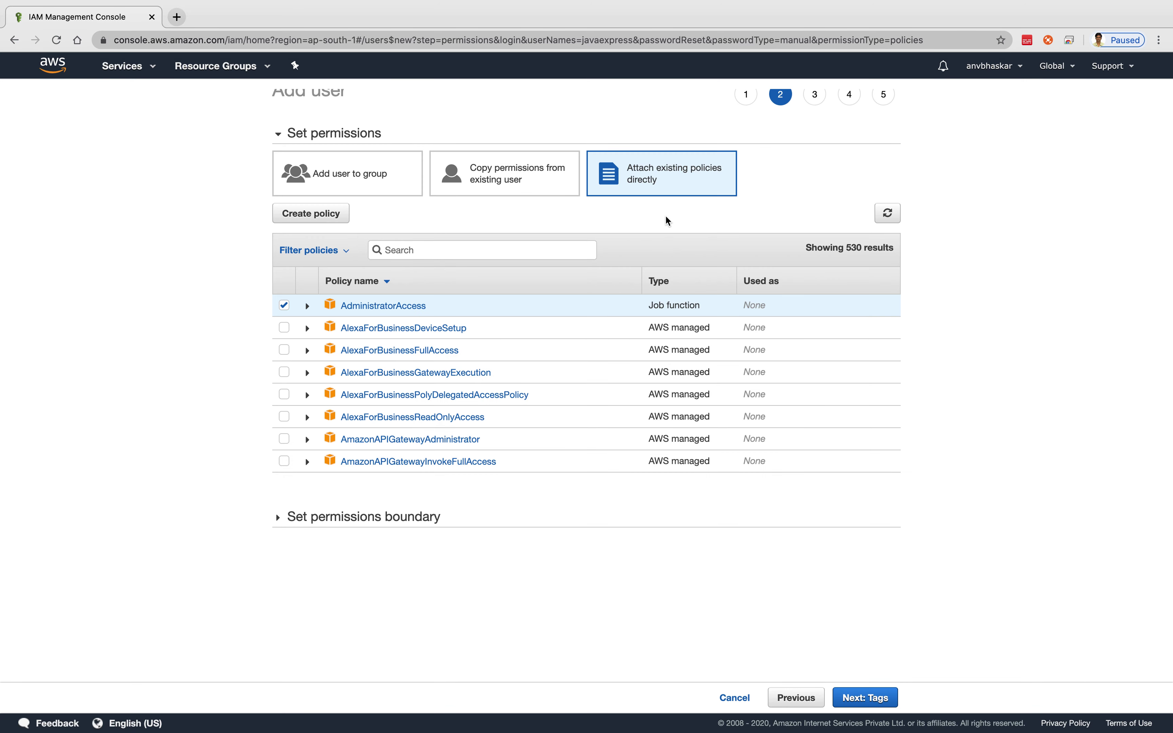
pyautogui.click(278, 517)
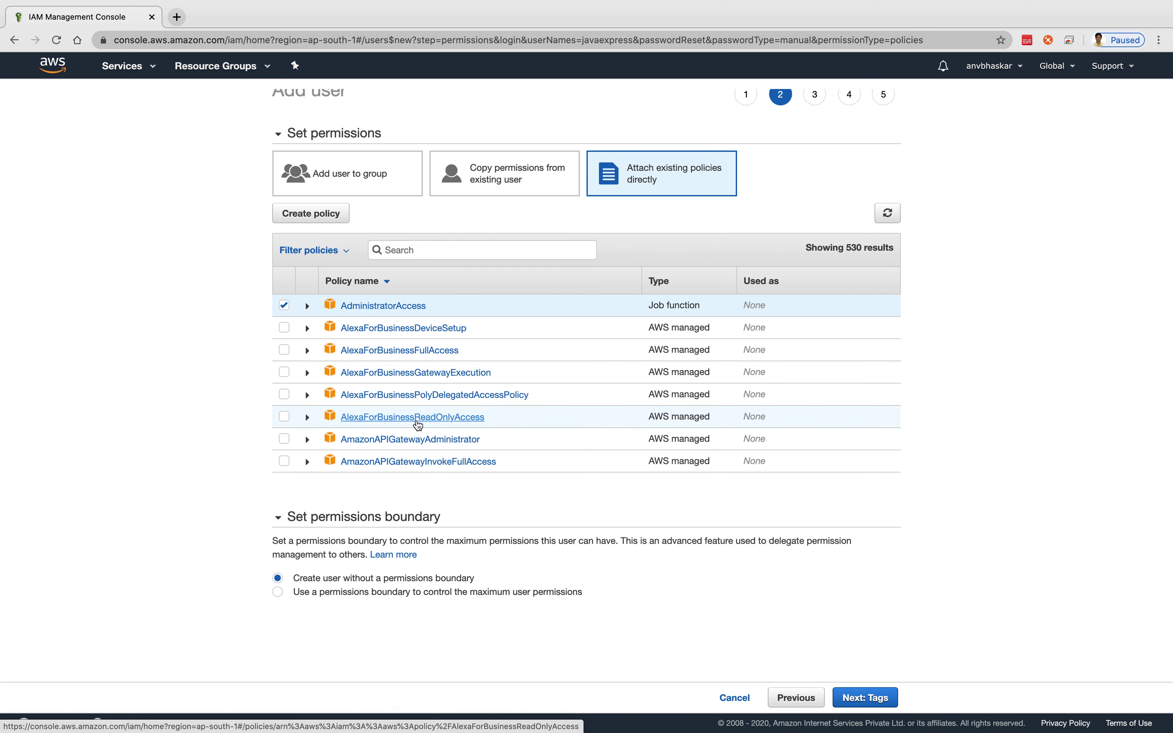
# - Search the existing policies for "Read" and "IamRead", and clear the search
pyautogui.click(421, 252)
pyautogui.write('Read')
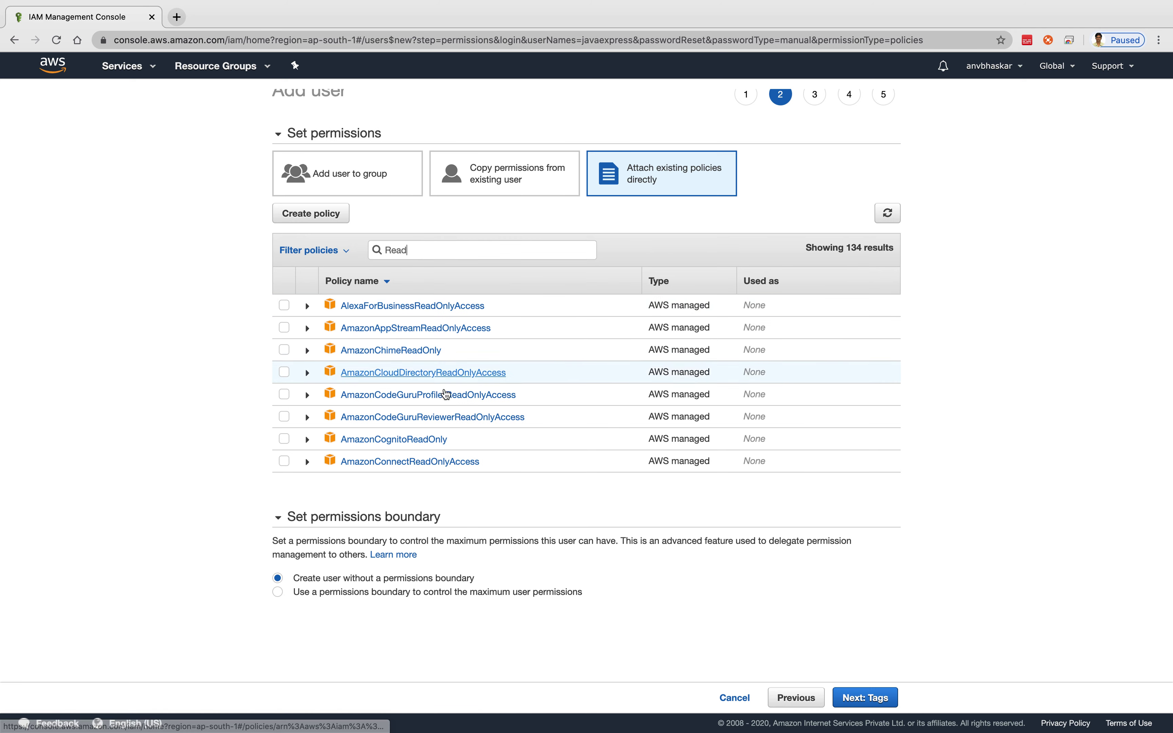
pyautogui.scroll(-5, 447, 394)
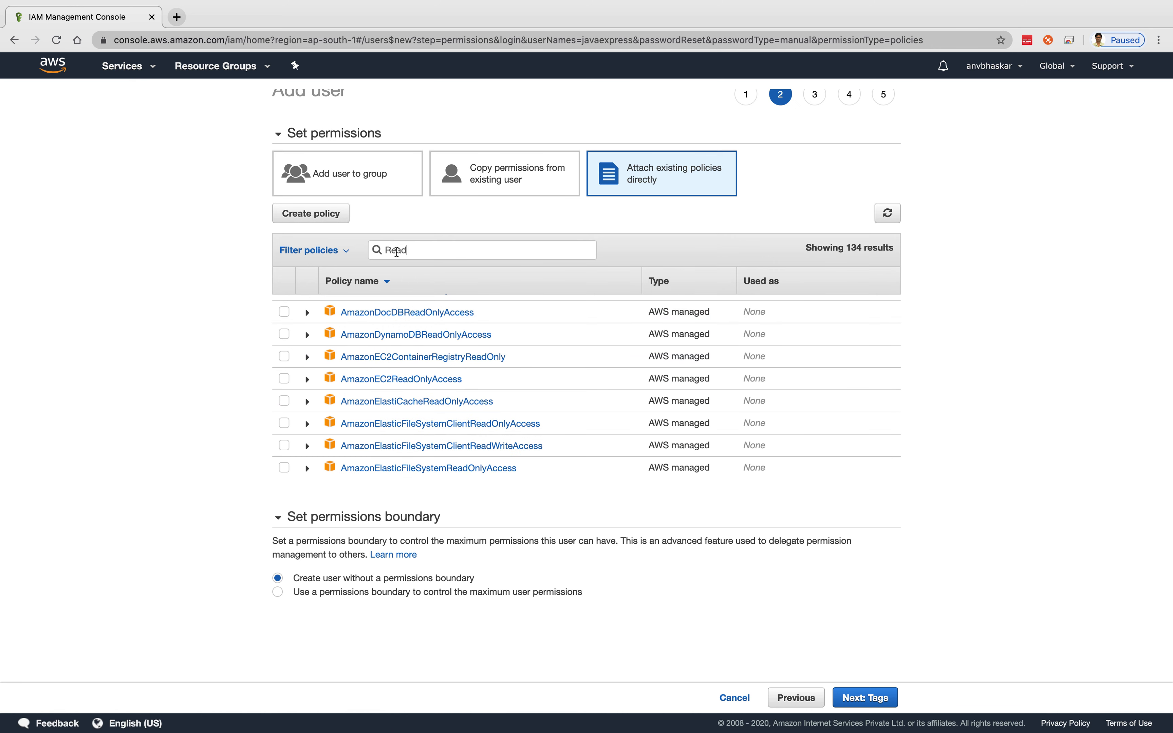
pyautogui.click(386, 251)
pyautogui.write('Iam')
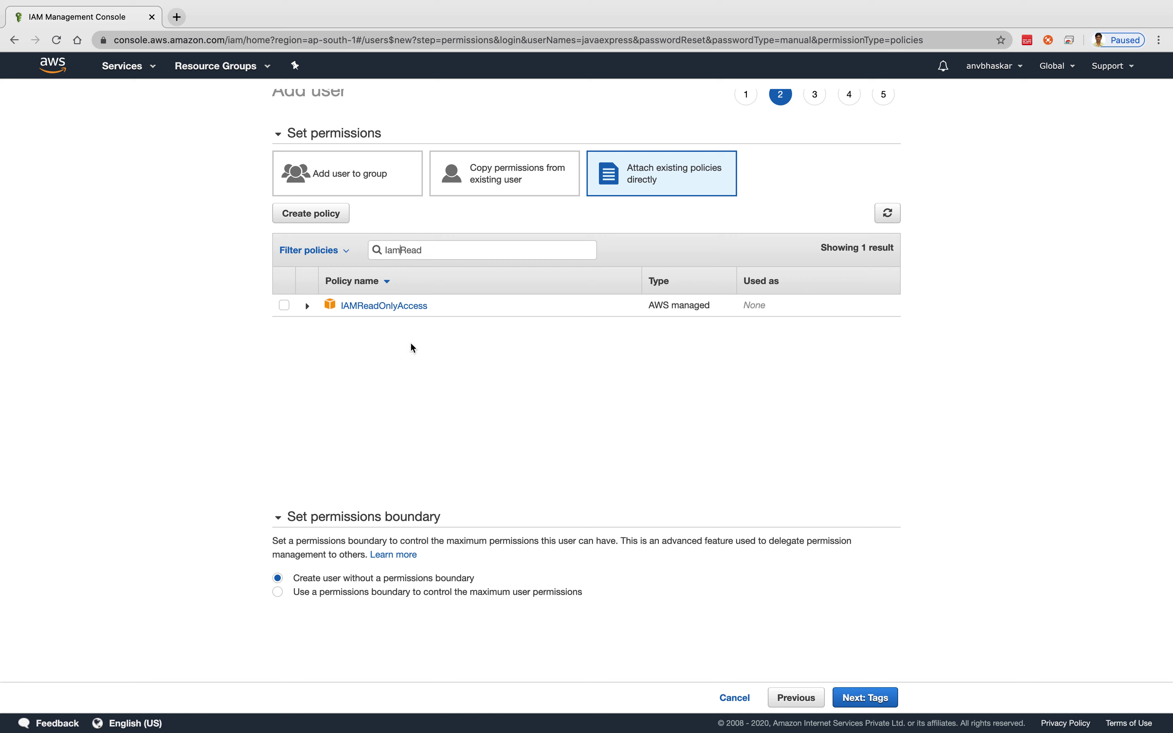
pyautogui.doubleClick(404, 251)
pyautogui.press('BackSpace')
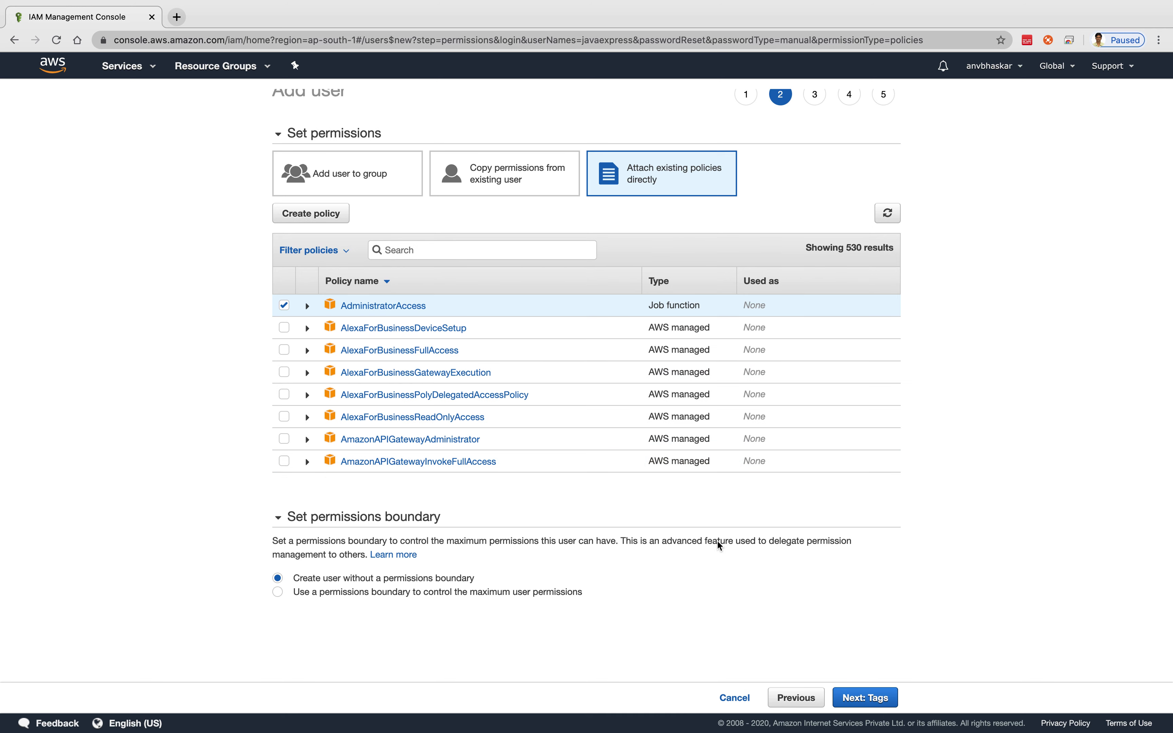
# - Create the javaexpress user without tags after checking its name, console password type and password reset setting in the review
pyautogui.click(865, 698)
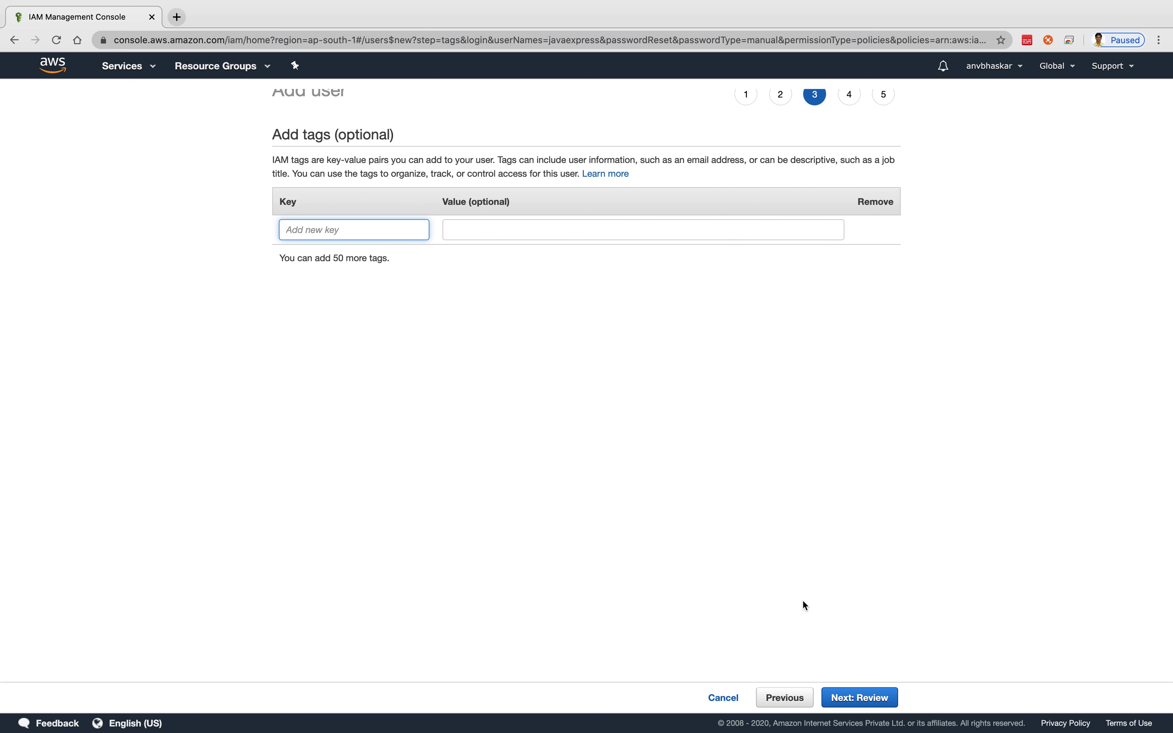
pyautogui.click(863, 698)
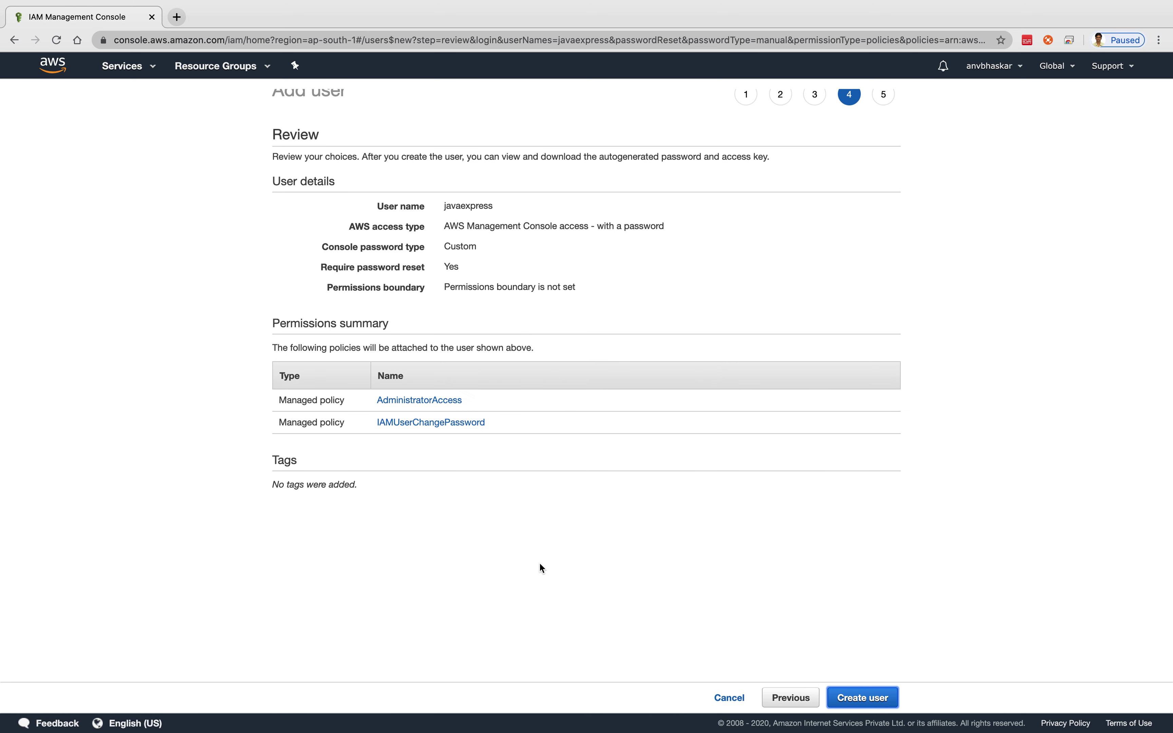
pyautogui.tripleClick(443, 201)
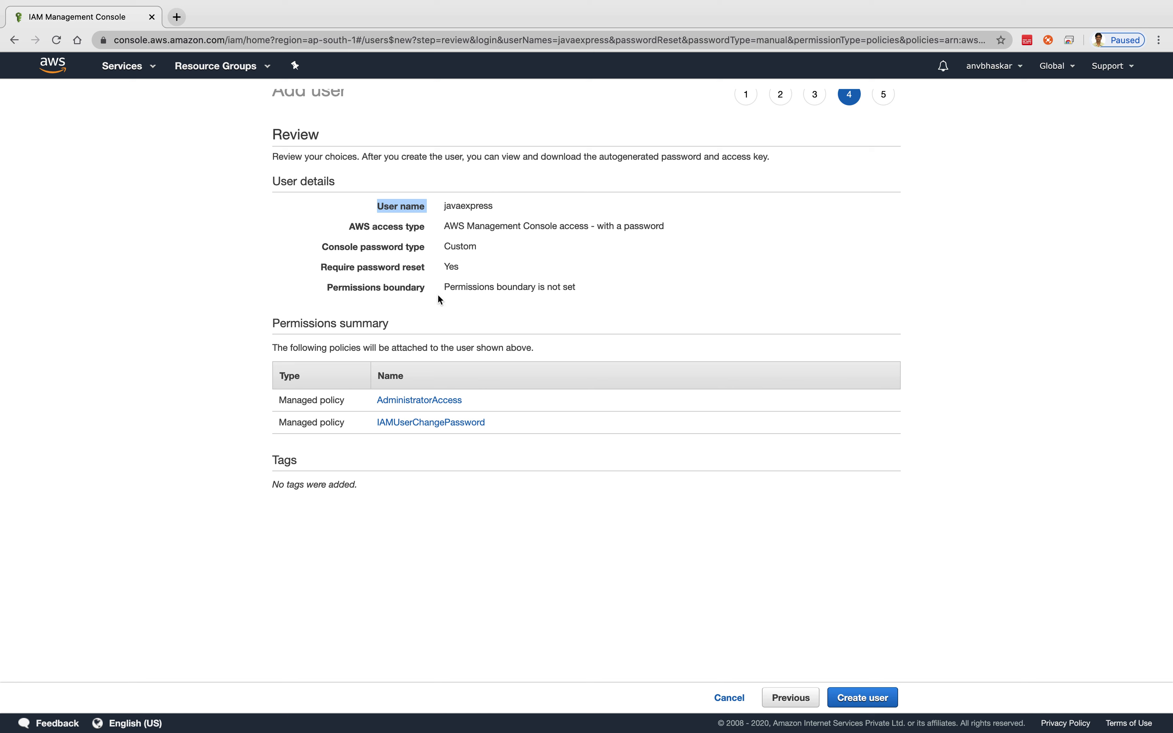
pyautogui.doubleClick(458, 244)
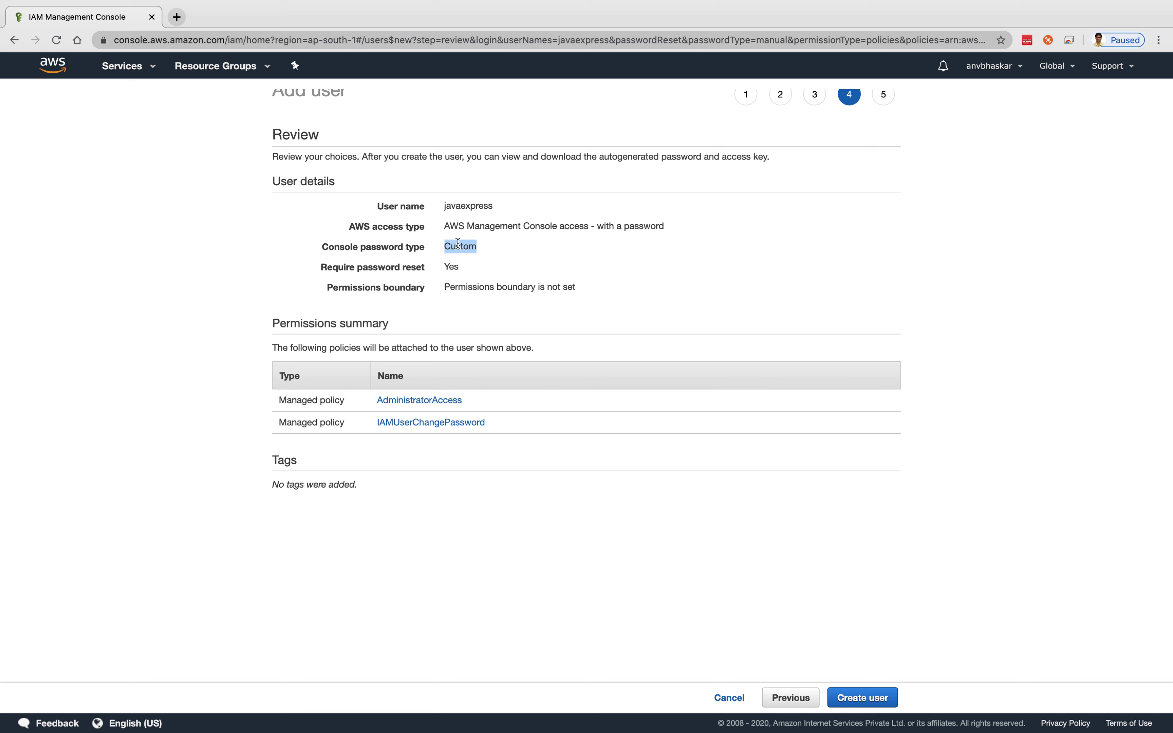
pyautogui.doubleClick(454, 268)
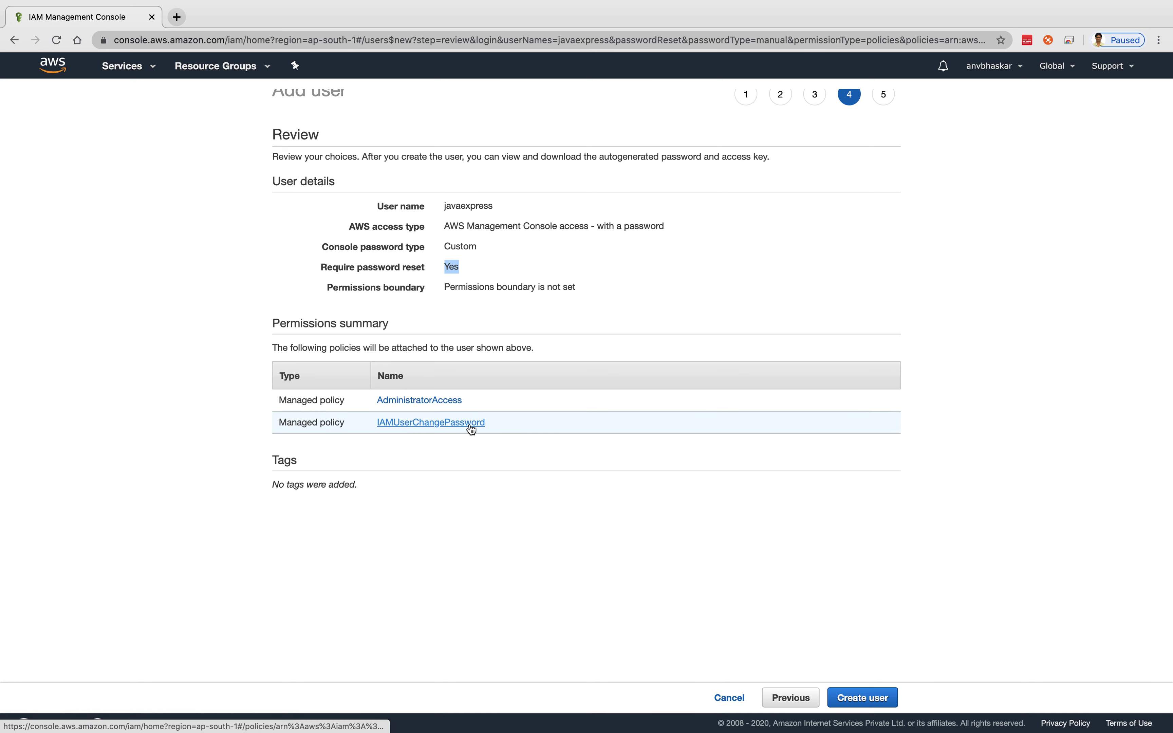
pyautogui.click(863, 698)
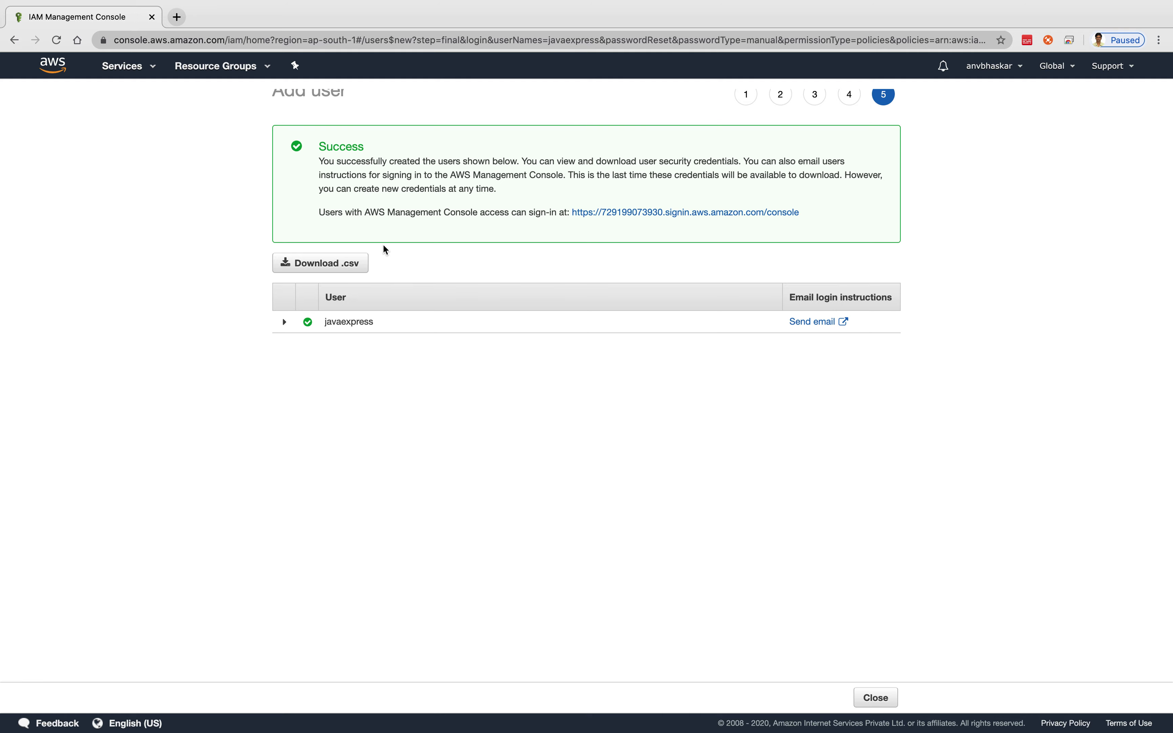
# - Switch to the presentation to view the Identity & Access Management topics slide and return to the IAM console
pyautogui.hotkey('ctrl', 'Left')
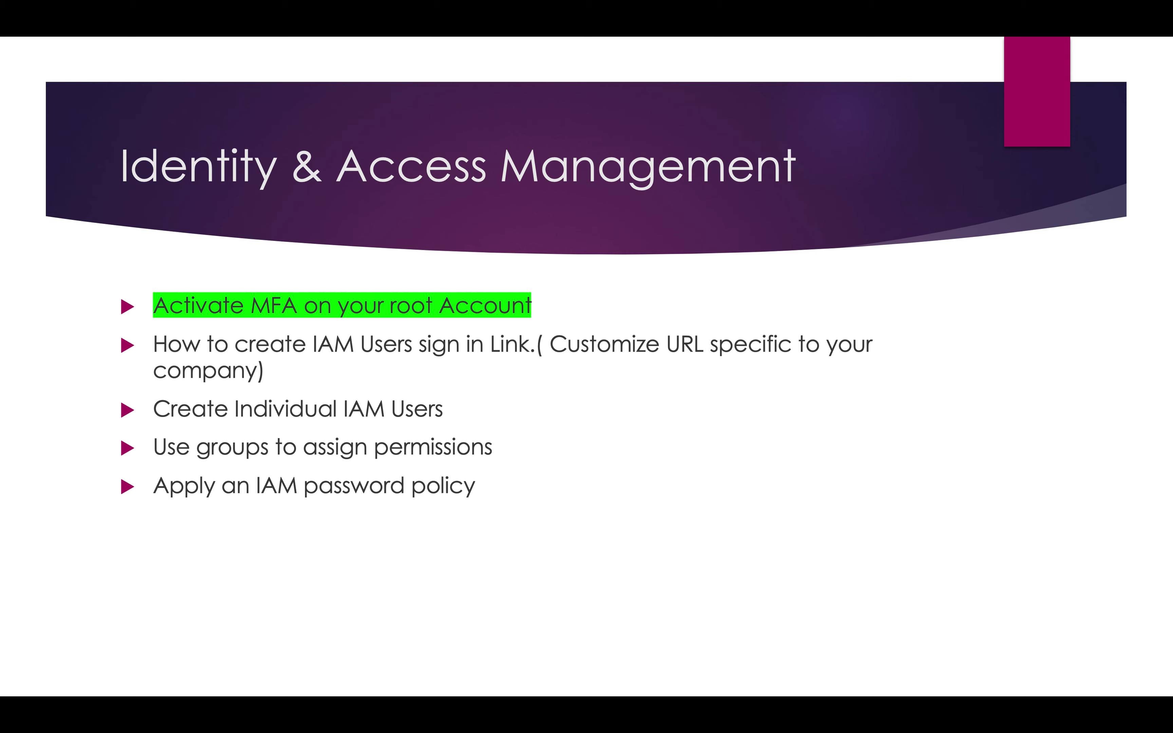
pyautogui.hotkey('ctrl', 'Right')
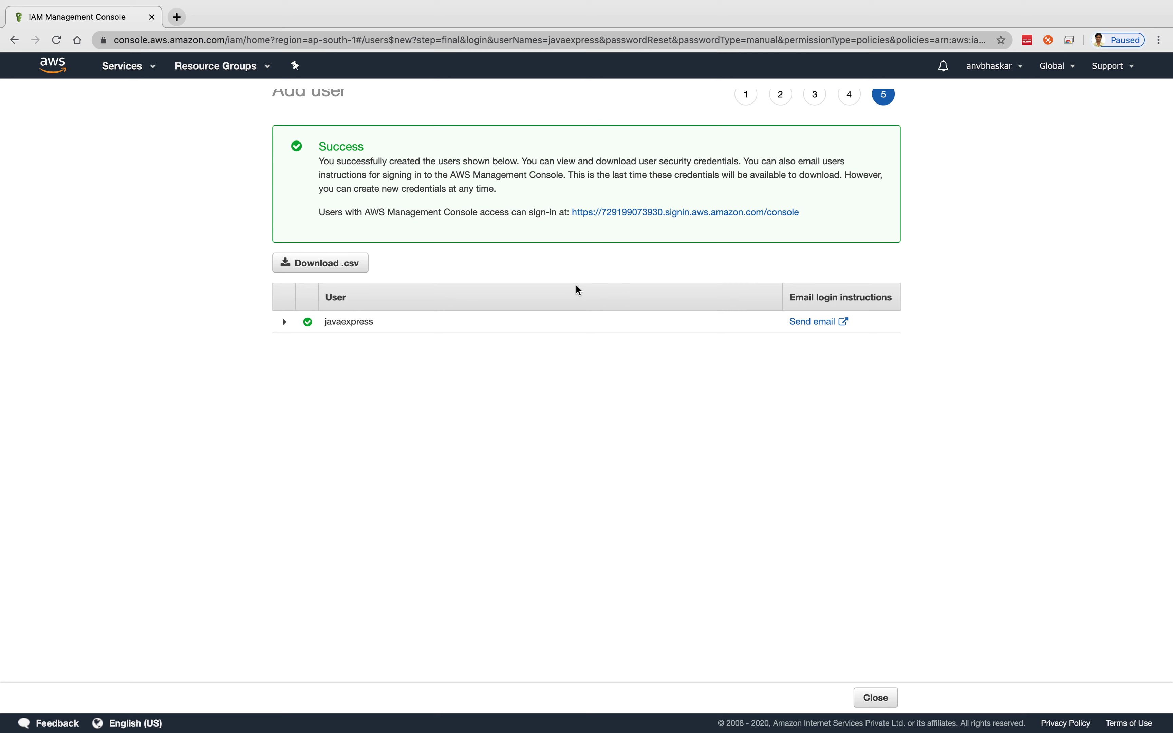
pyautogui.hotkey('ctrl', 'Left')
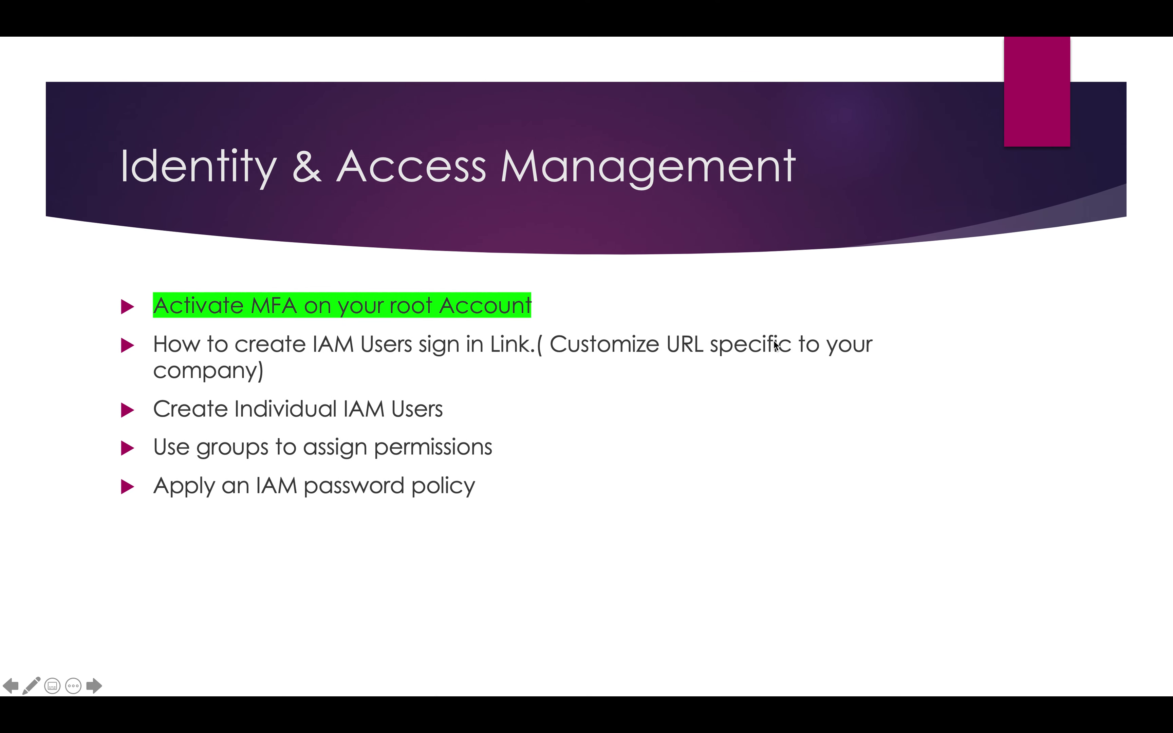
pyautogui.hotkey('ctrl', 'Right')
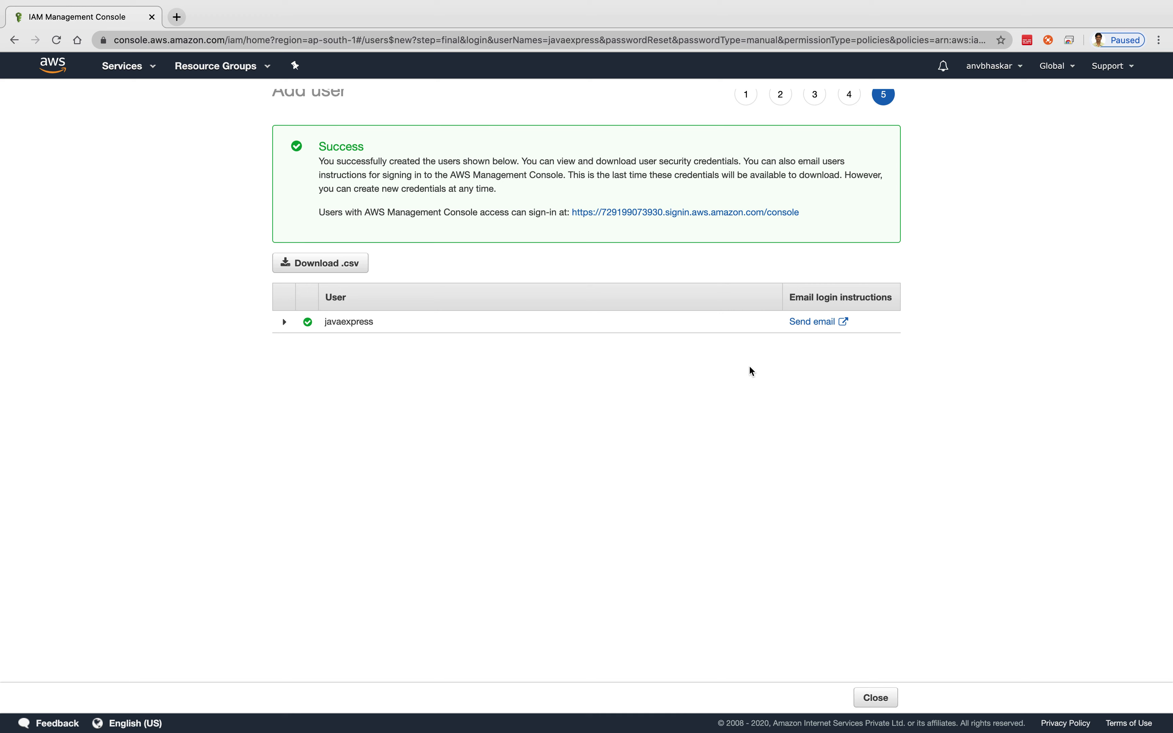
# - Copy the console sign-in link from the success notice and close the Add user wizard
pyautogui.rightClick(685, 214)
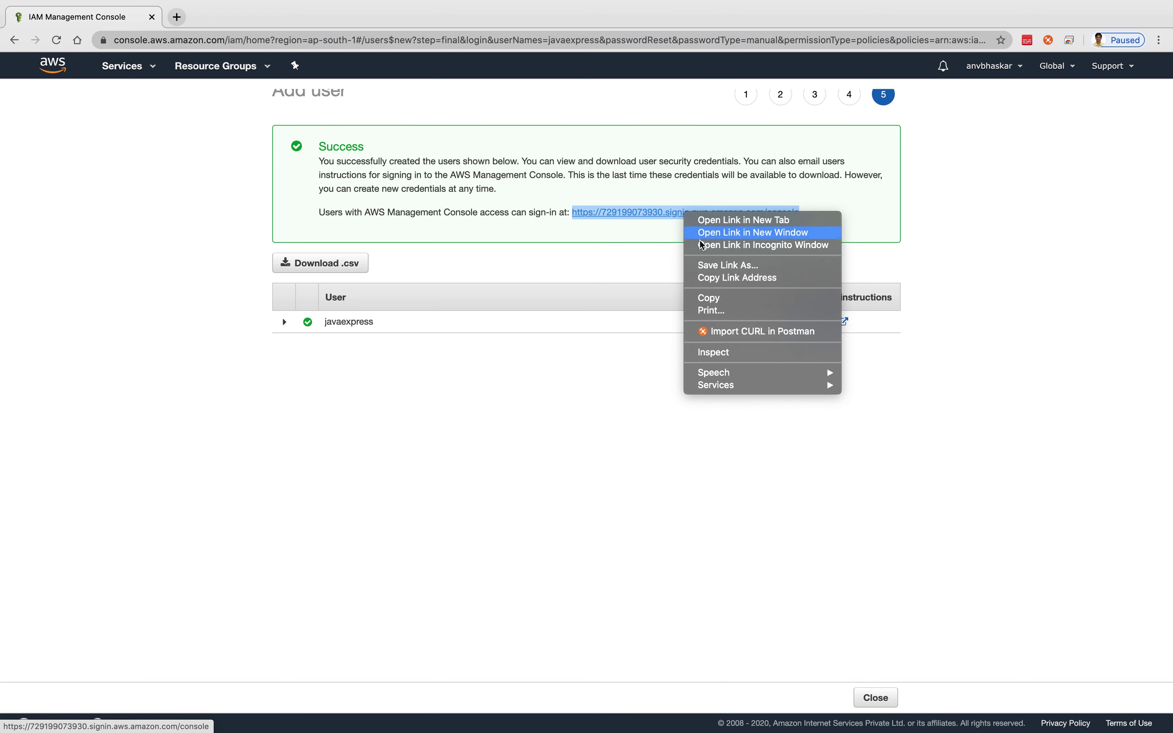
pyautogui.click(711, 297)
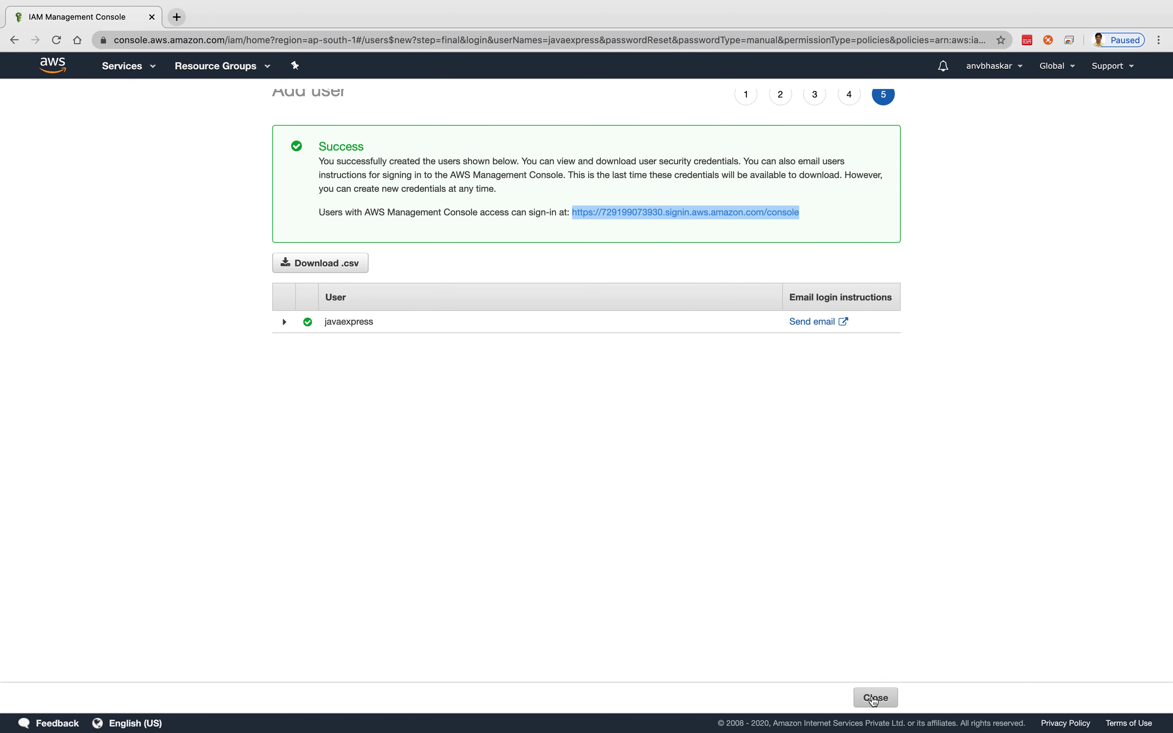
pyautogui.click(874, 700)
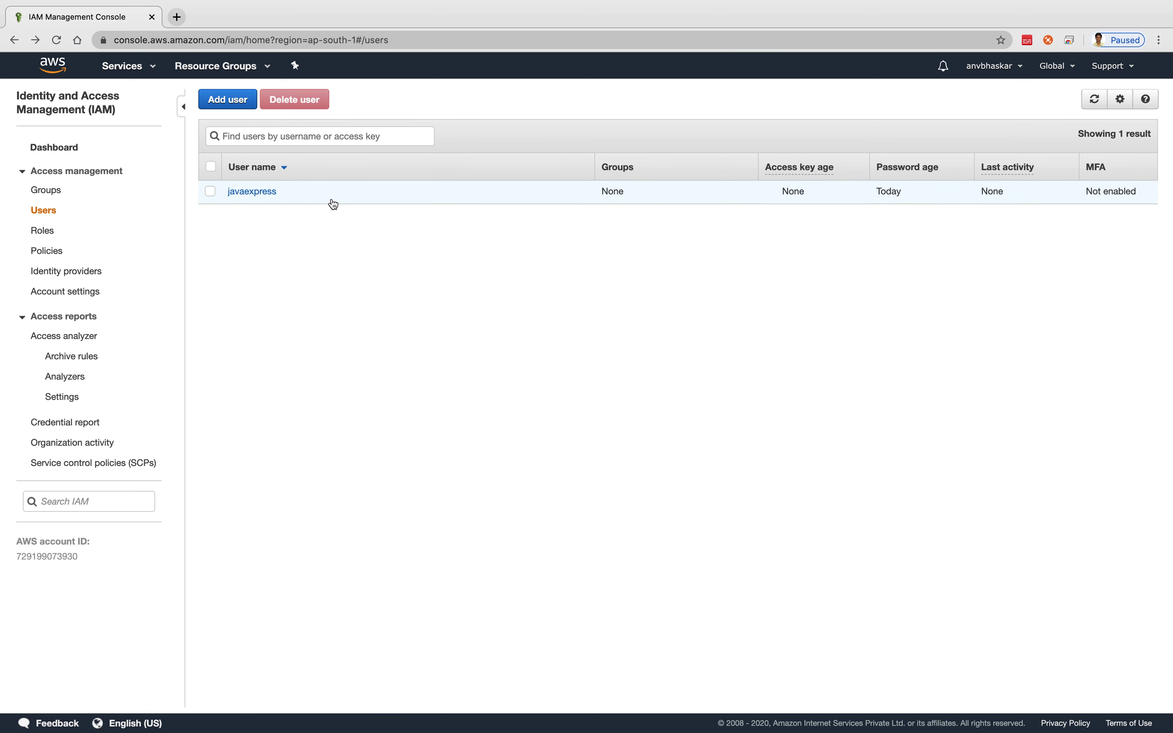
# - Customize the IAM users sign-in link on the dashboard by creating the account alias javaexpresschannel
pyautogui.click(54, 147)
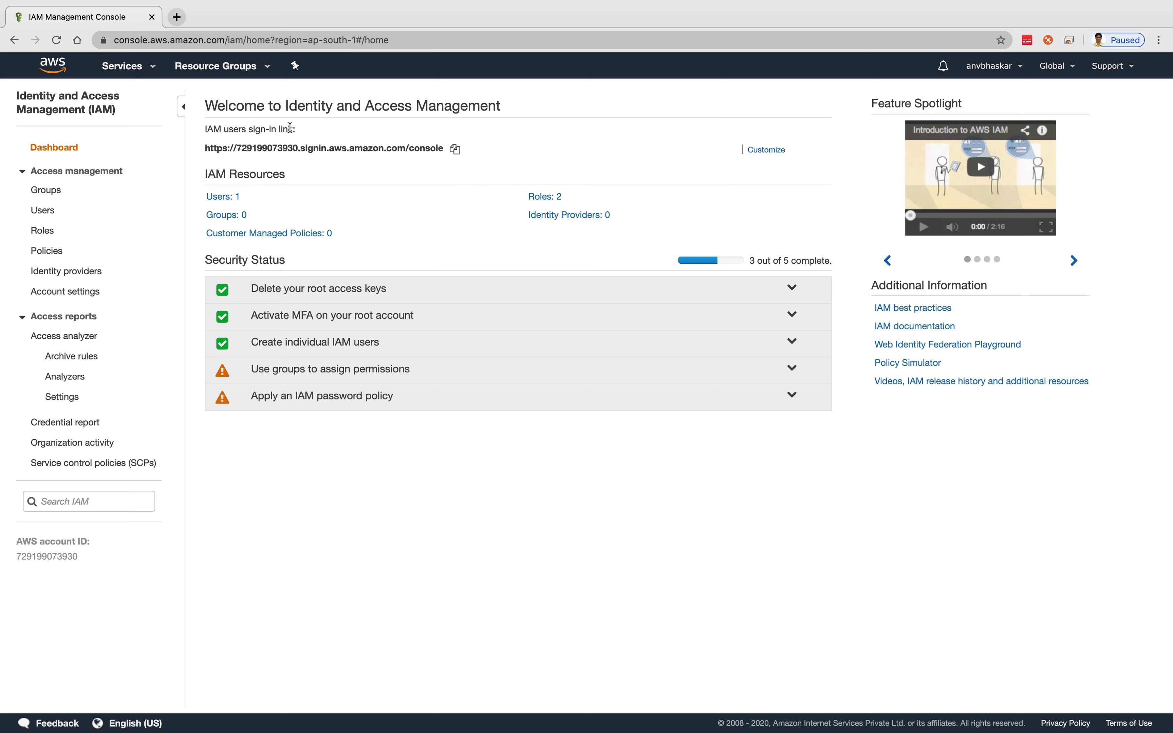
pyautogui.moveTo(768, 154)
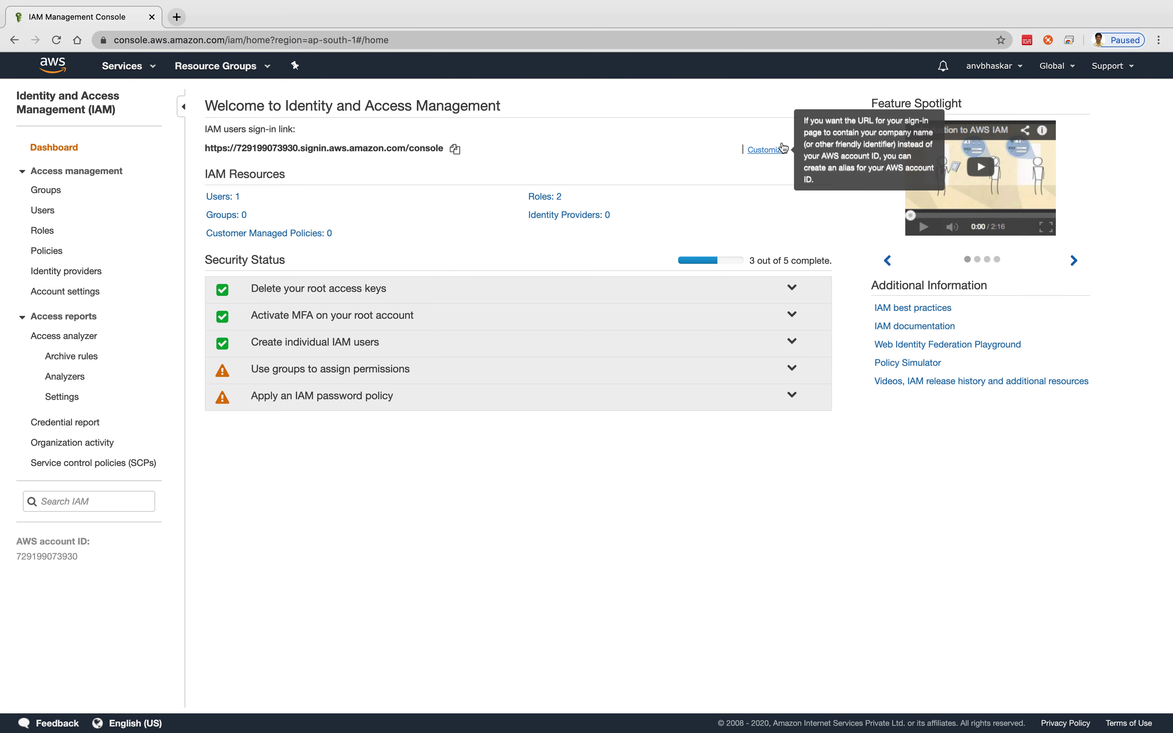
pyautogui.click(766, 150)
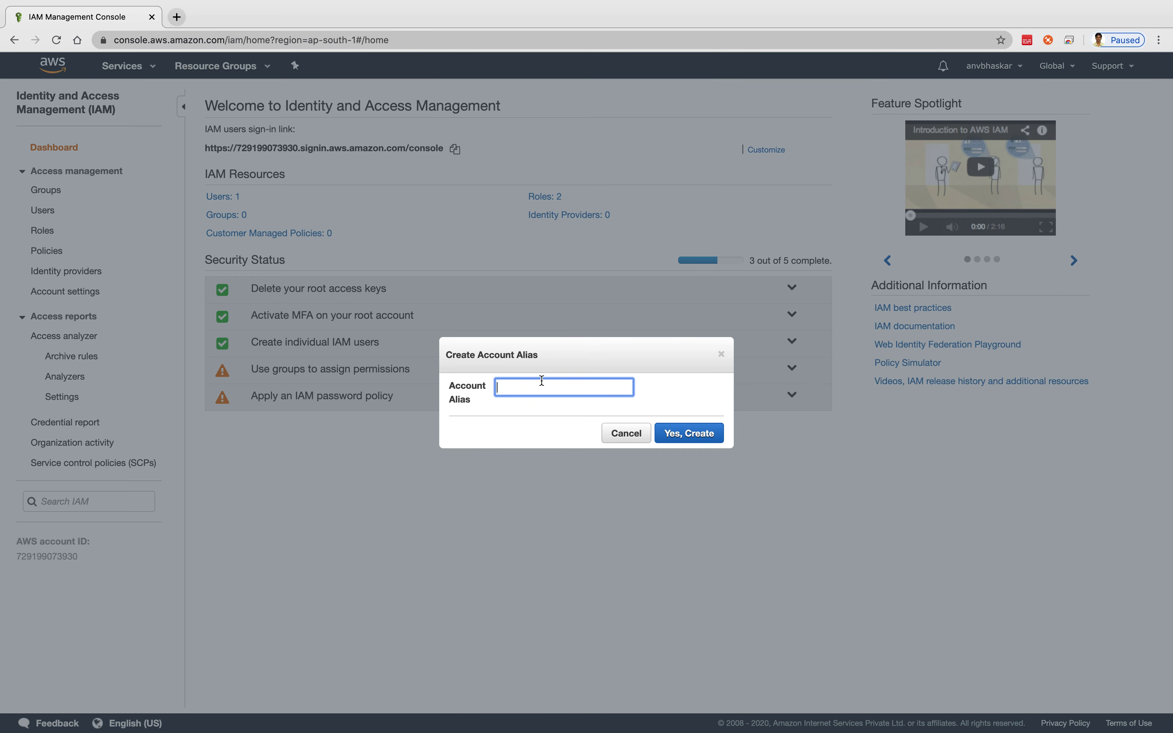
pyautogui.write('javaexpresschannel')
pyautogui.click(684, 433)
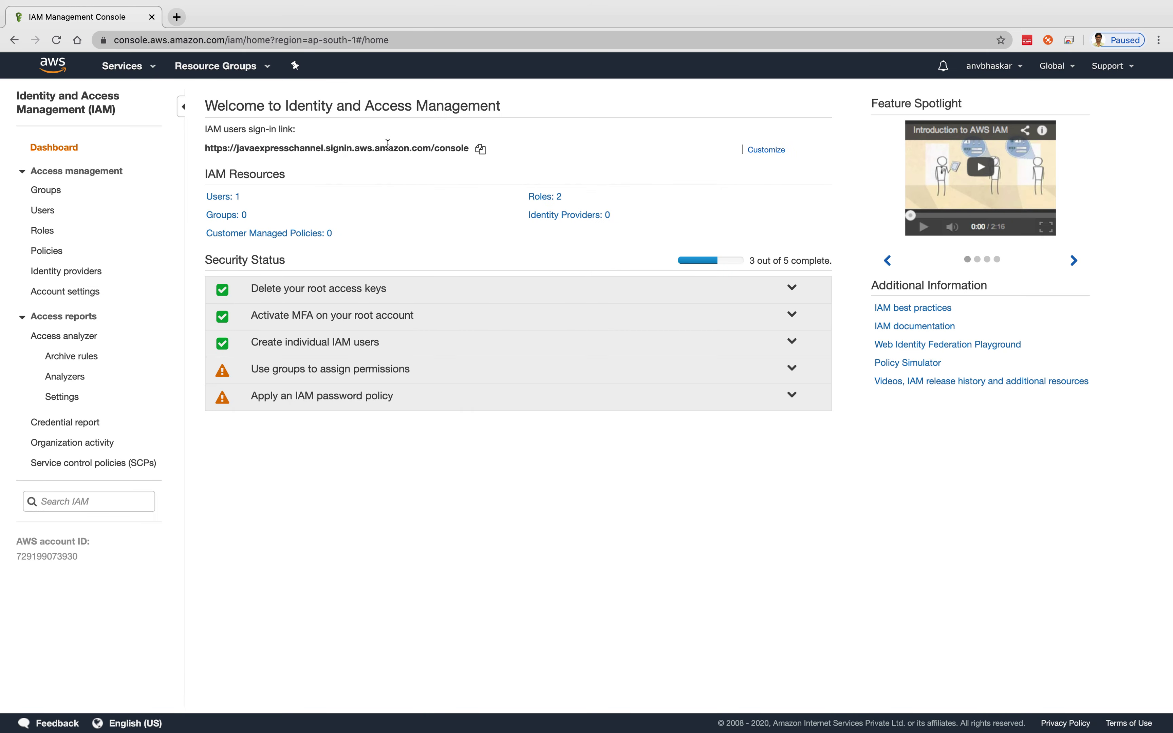
# - Copy the customized IAM users sign-in link and load it in a new incognito window
pyautogui.click(482, 150)
pyautogui.click(1159, 41)
pyautogui.click(1016, 102)
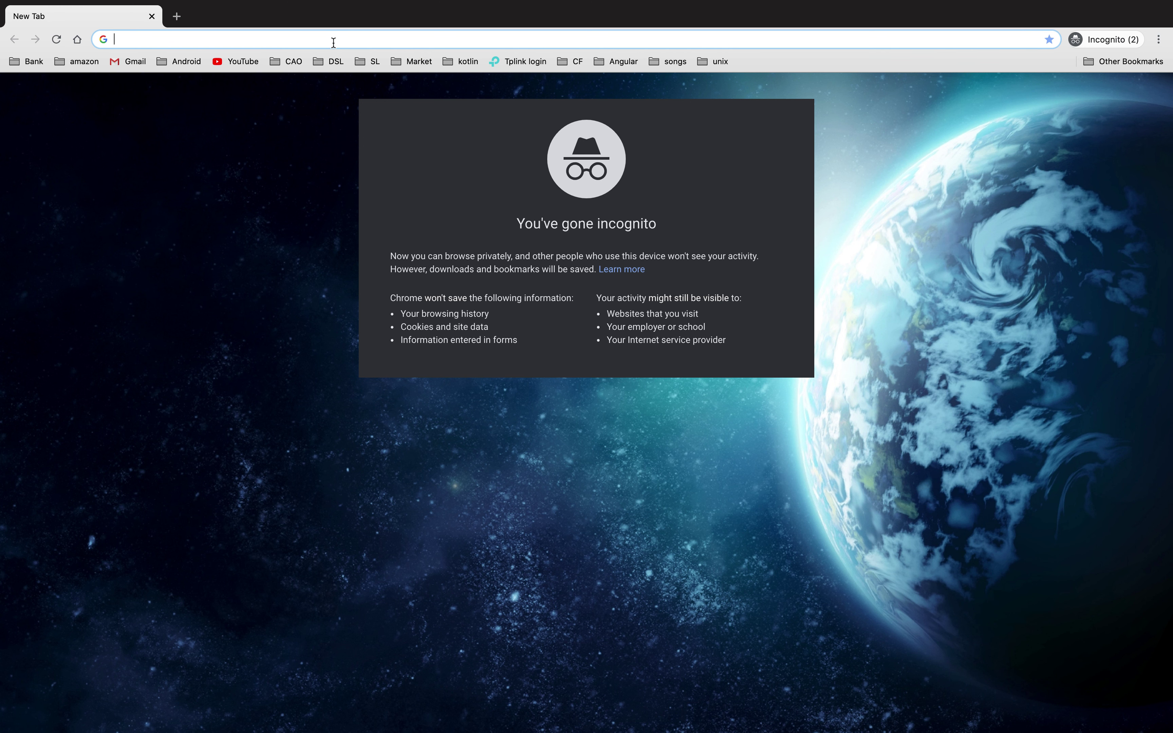
pyautogui.press('super+v')
pyautogui.press('Return')
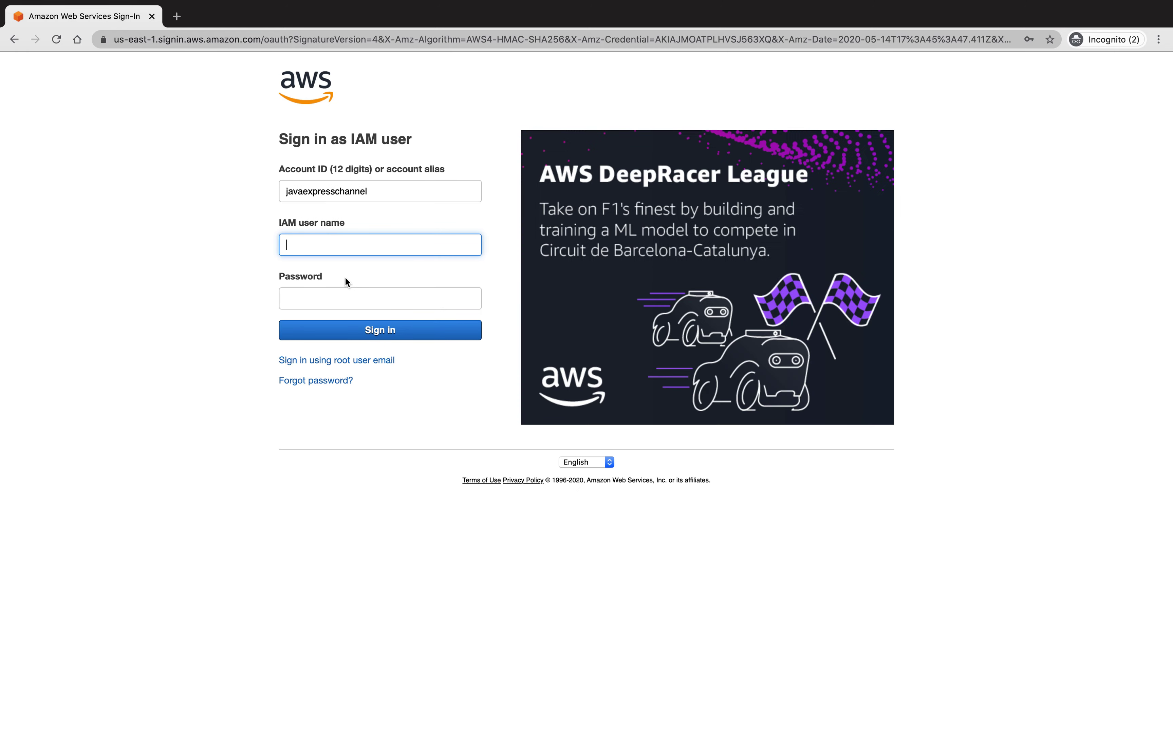
# - Sign in to the javaexpresschannel account as IAM user javaexpress with the account password
pyautogui.doubleClick(319, 189)
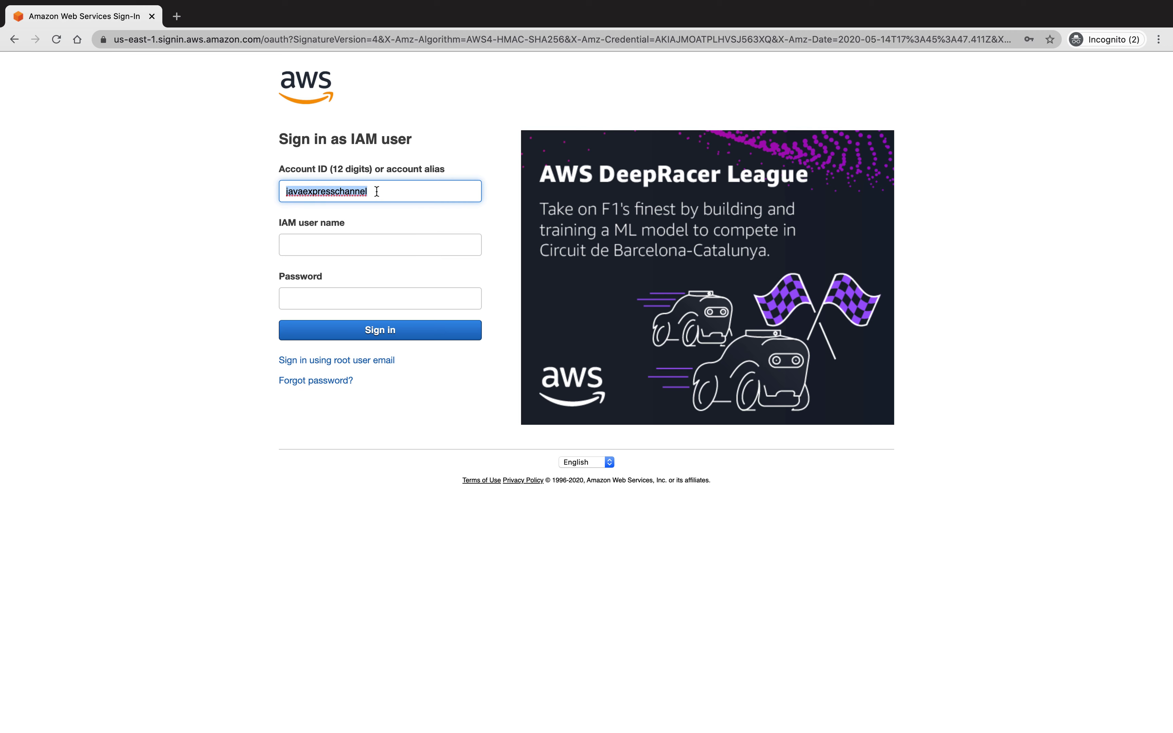
pyautogui.click(334, 248)
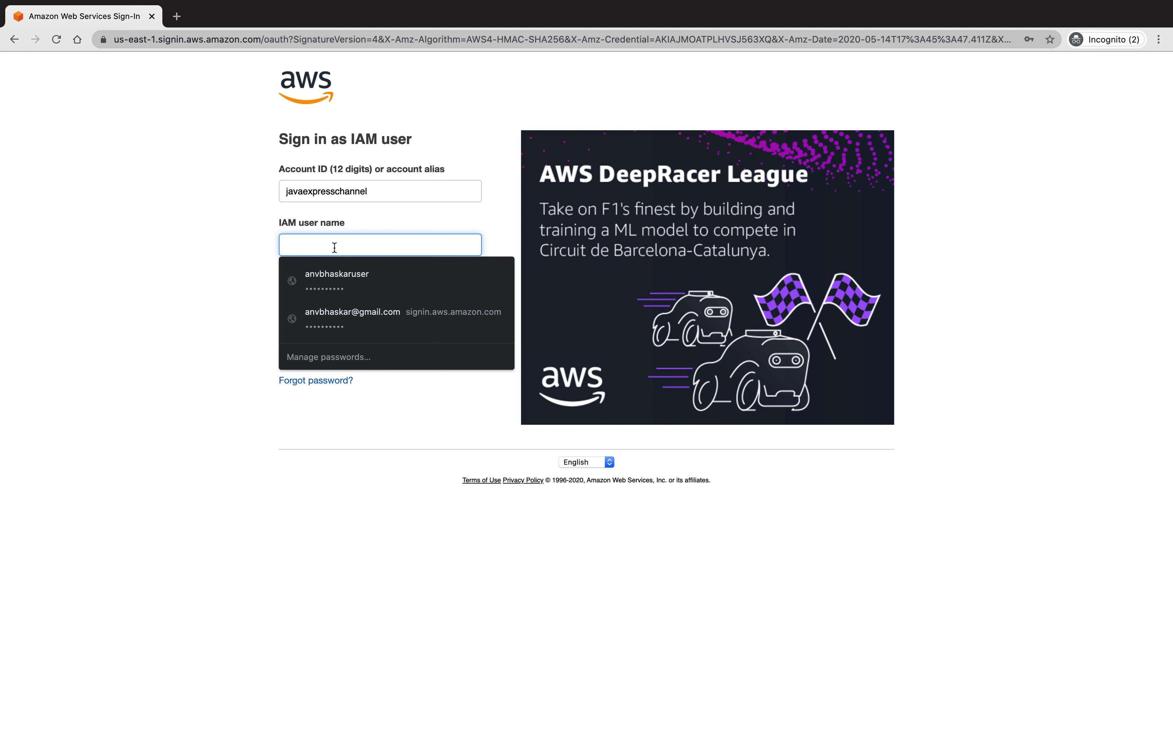
pyautogui.write('javaexpress')
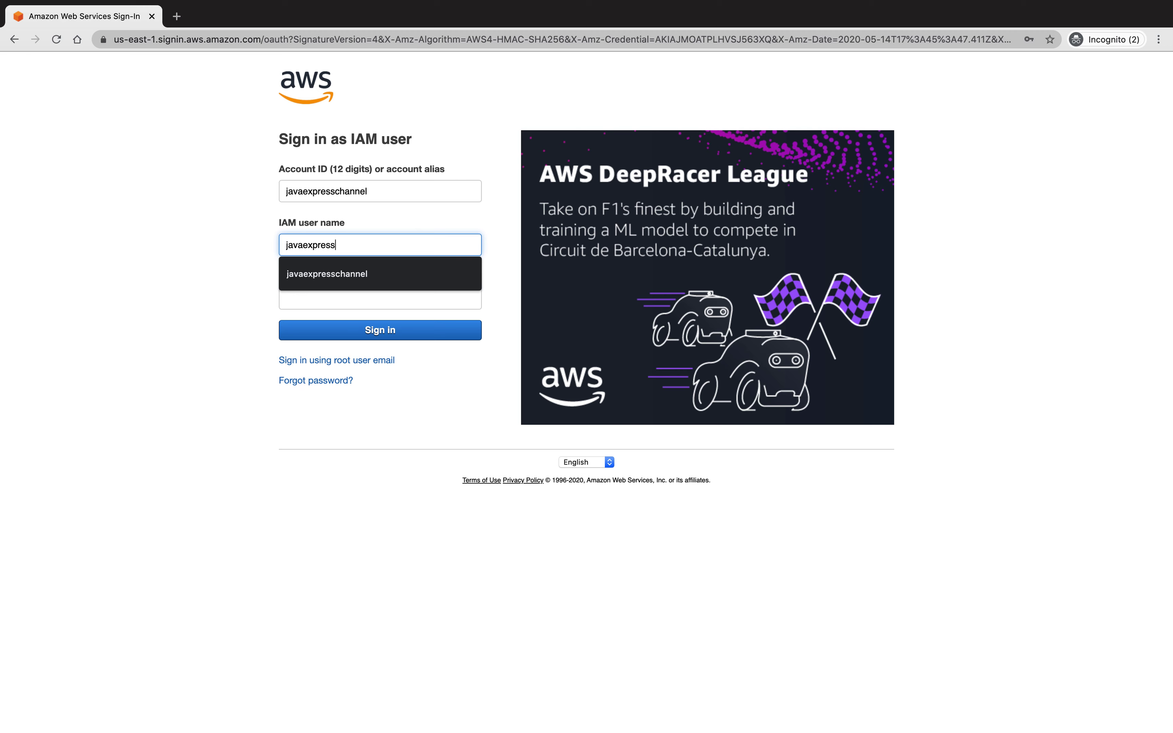
pyautogui.click(381, 299)
pyautogui.write('*****')
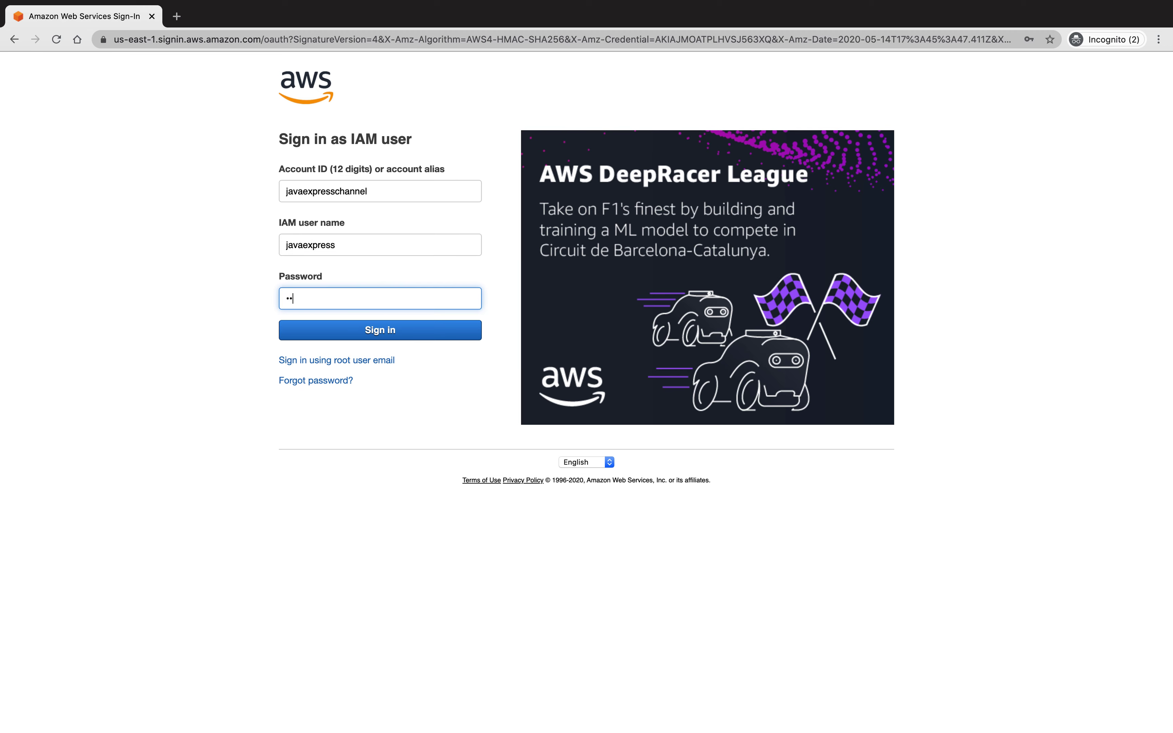
pyautogui.write('***')
pyautogui.click(374, 332)
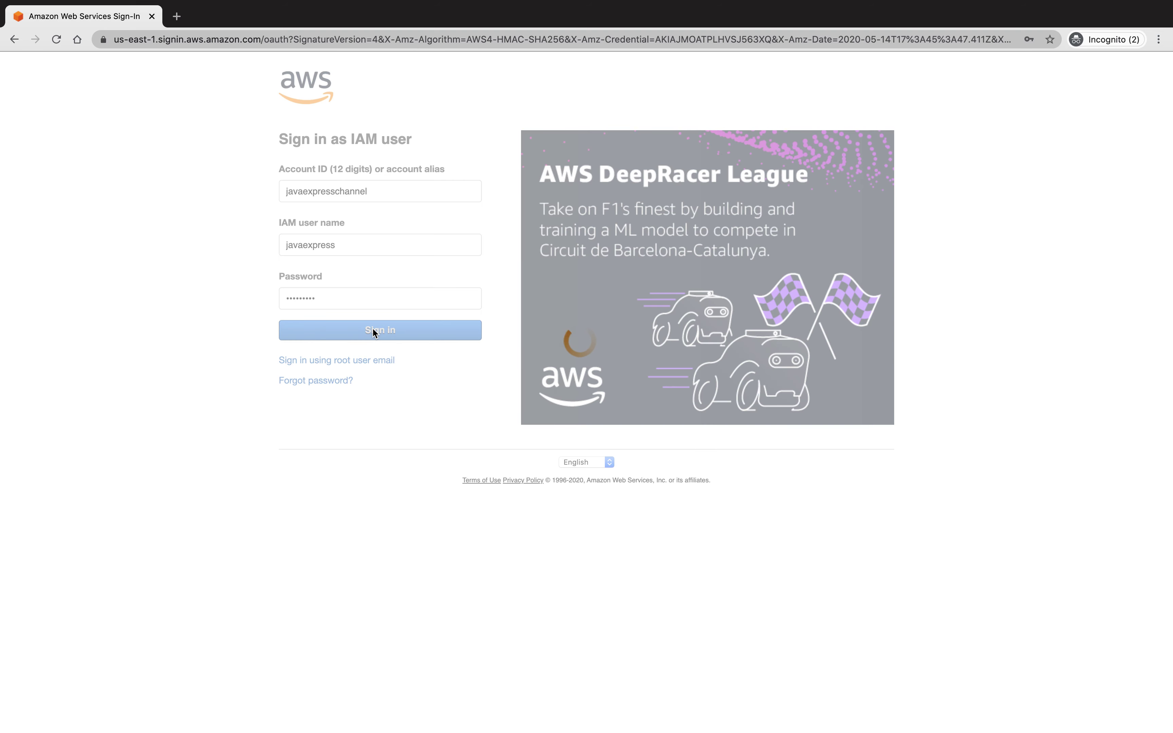